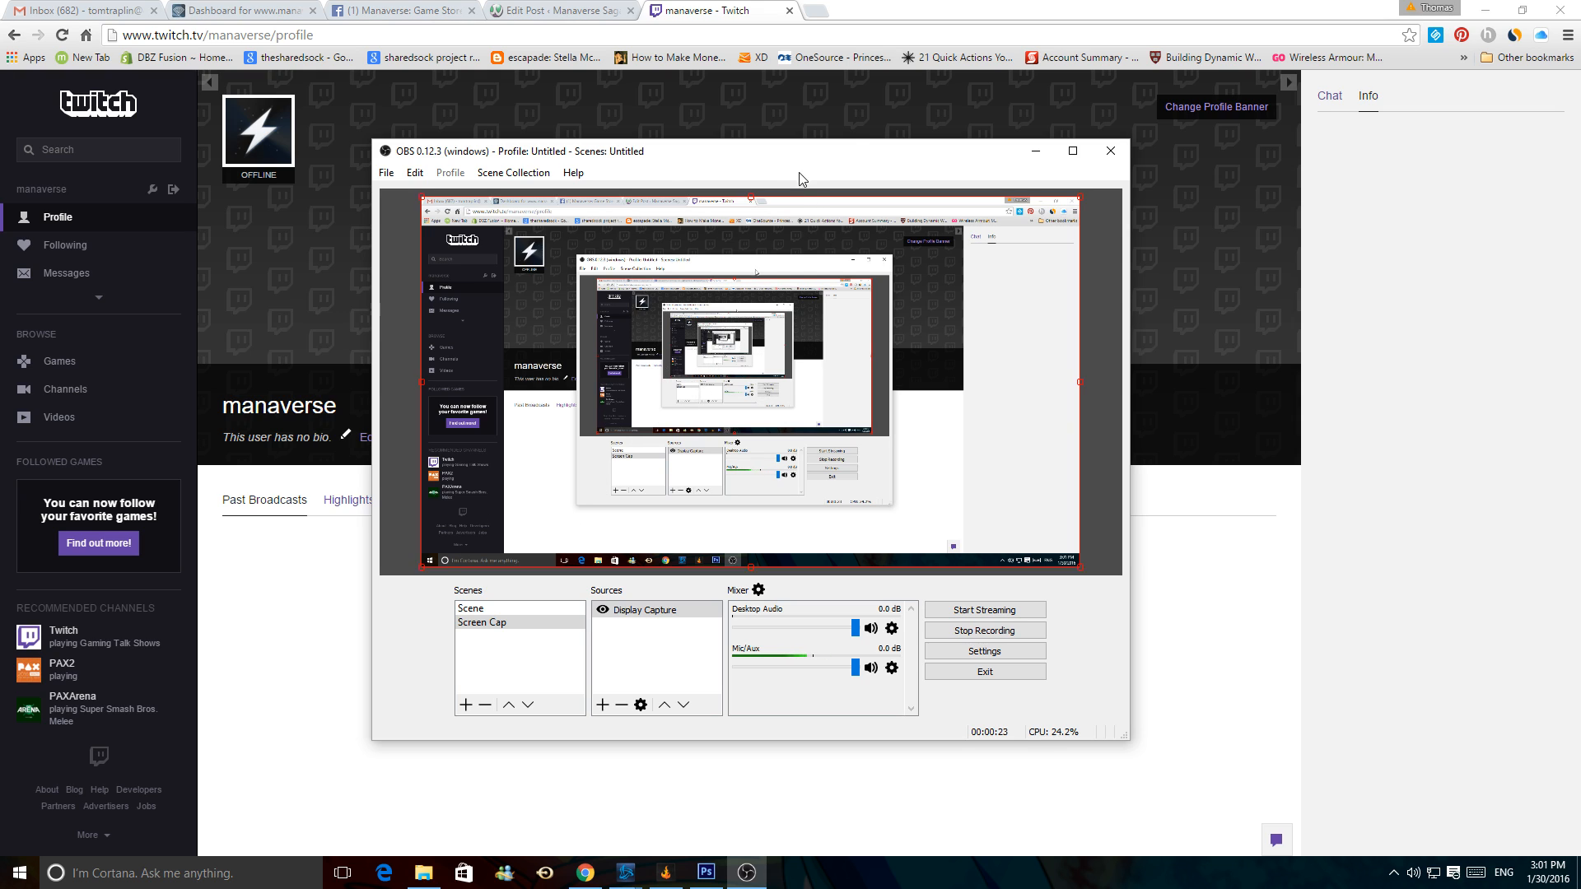
Step: In the OBS stream settings, choose Twitch as the service and US East: New York, NY as the server
drag(795, 153, 801, 107)
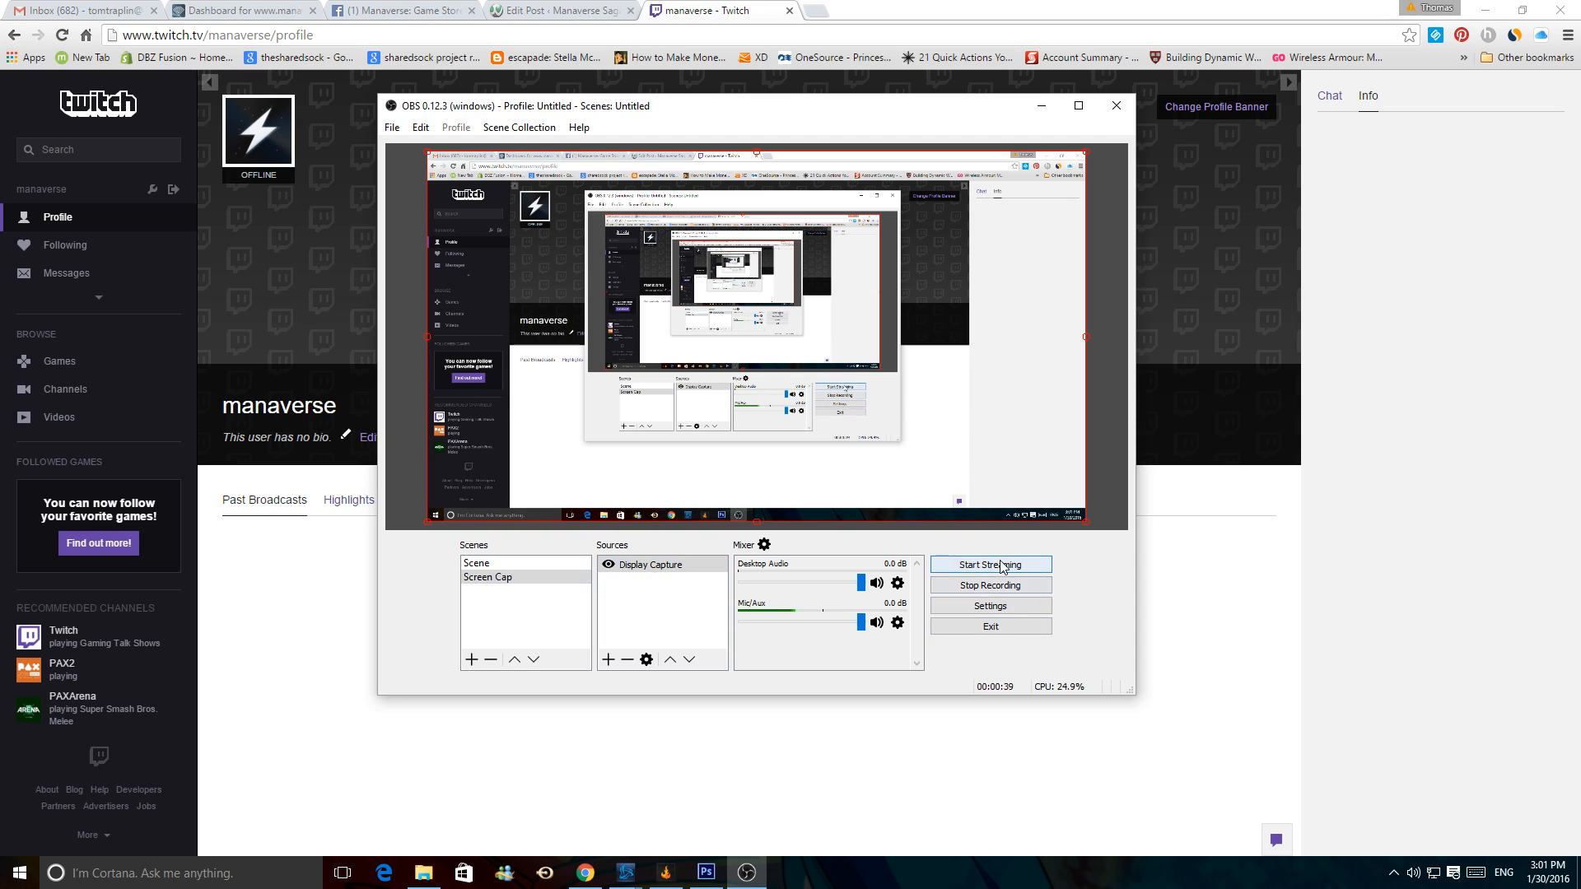
click(1000, 613)
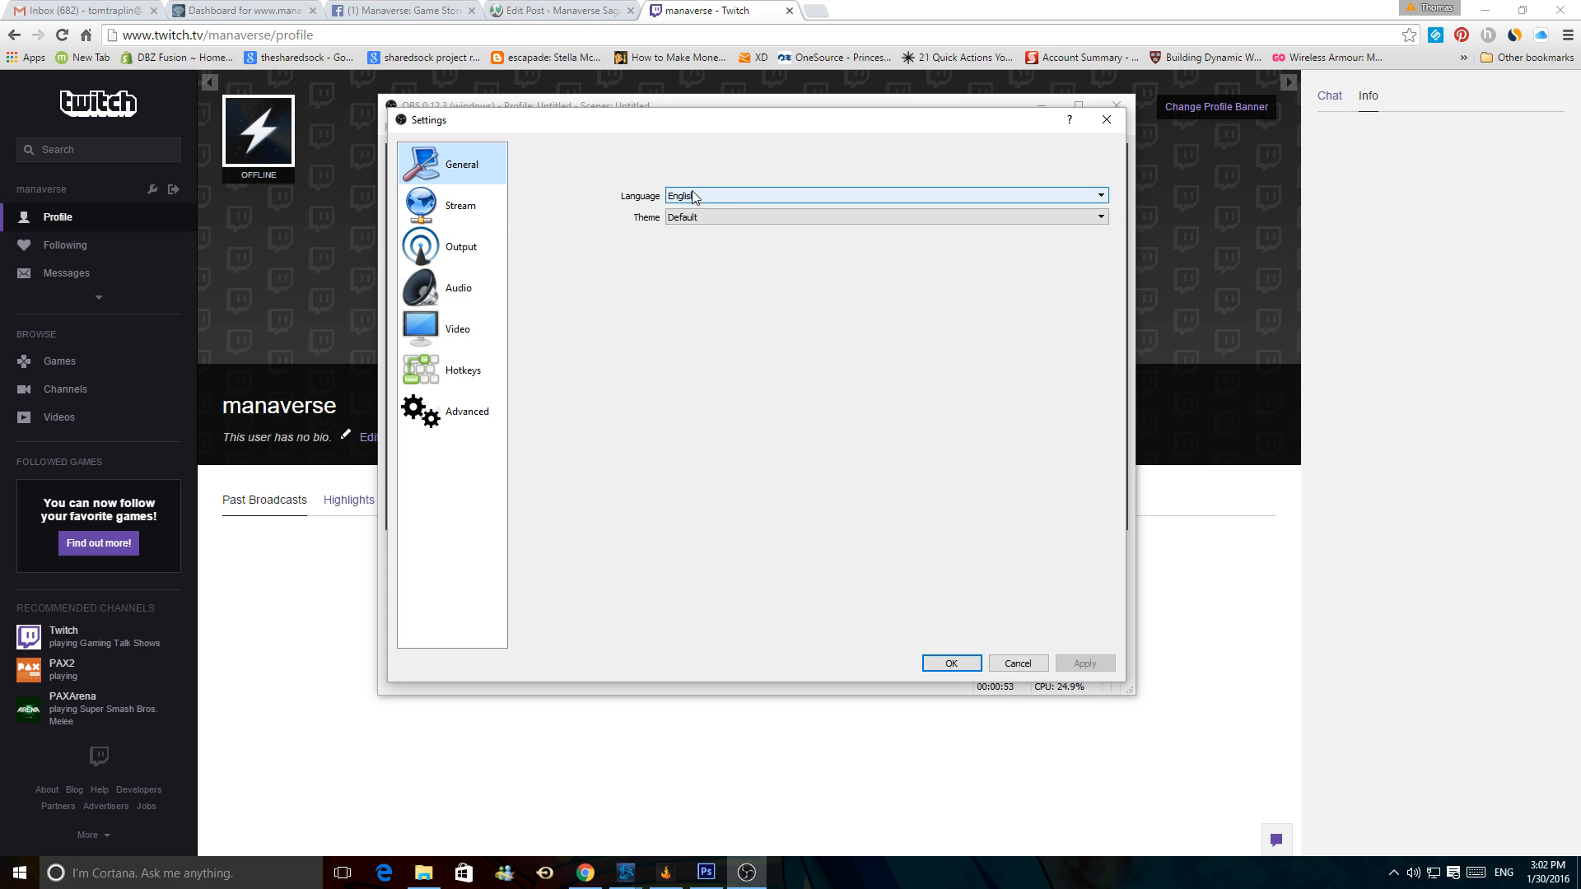
click(450, 210)
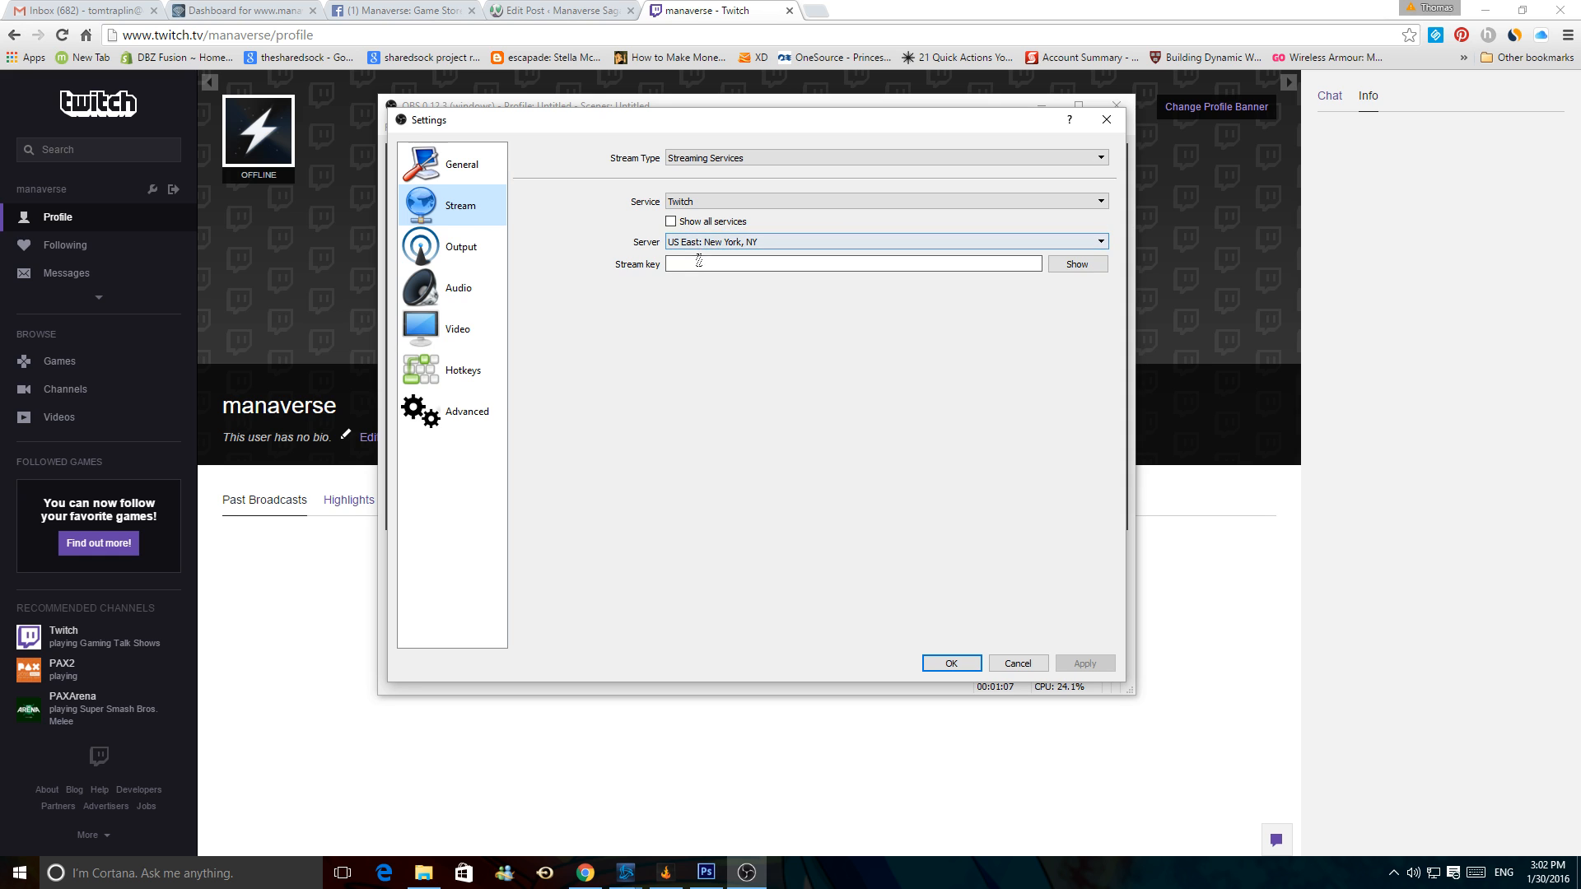
click(696, 201)
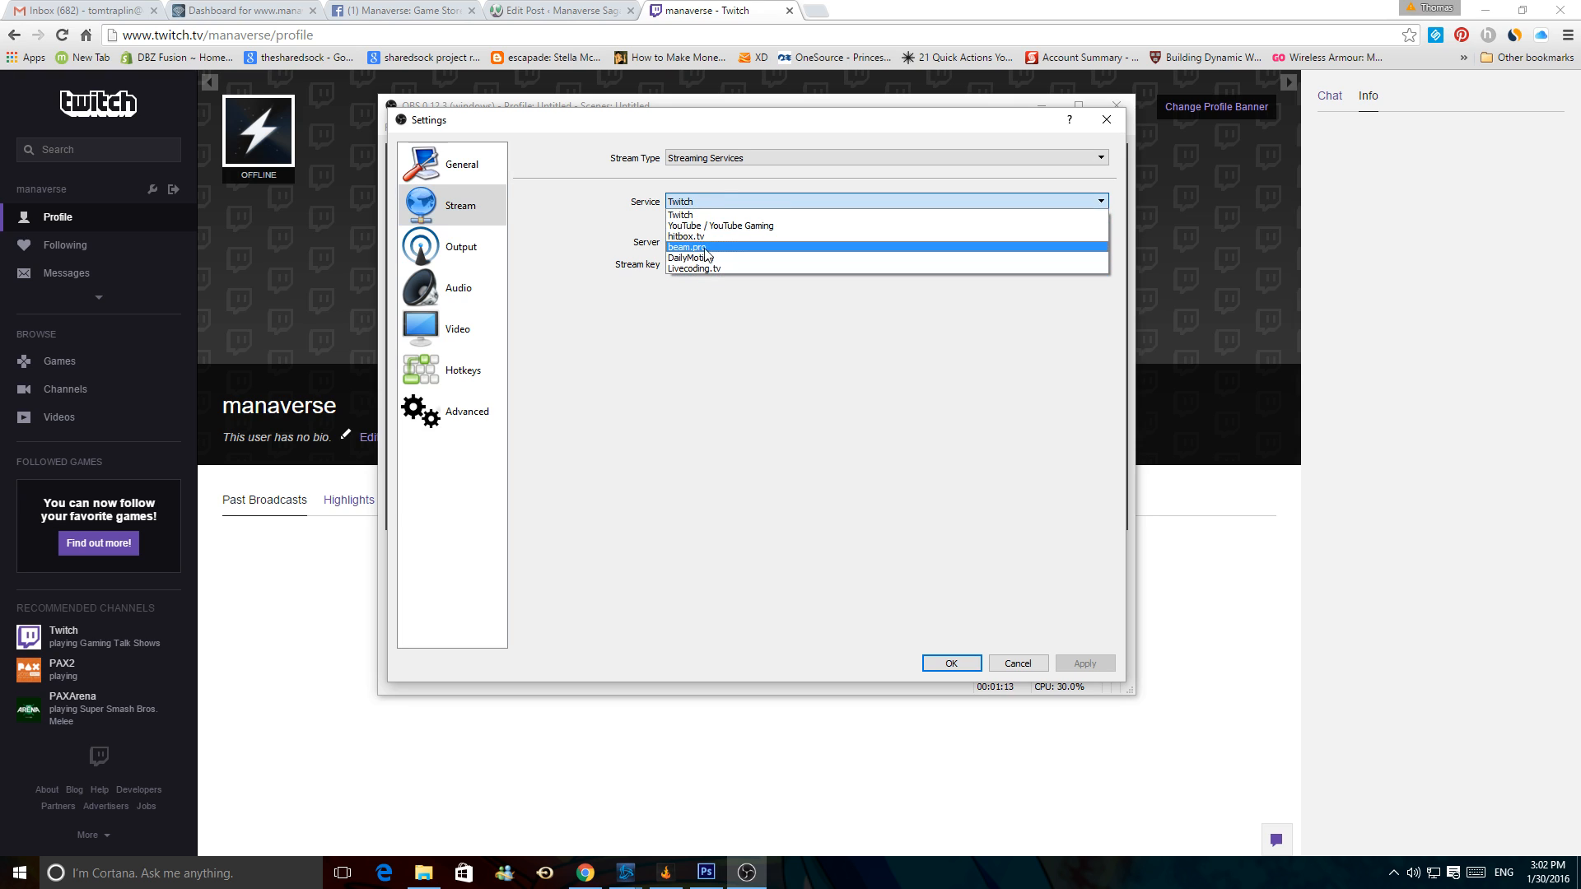
click(709, 215)
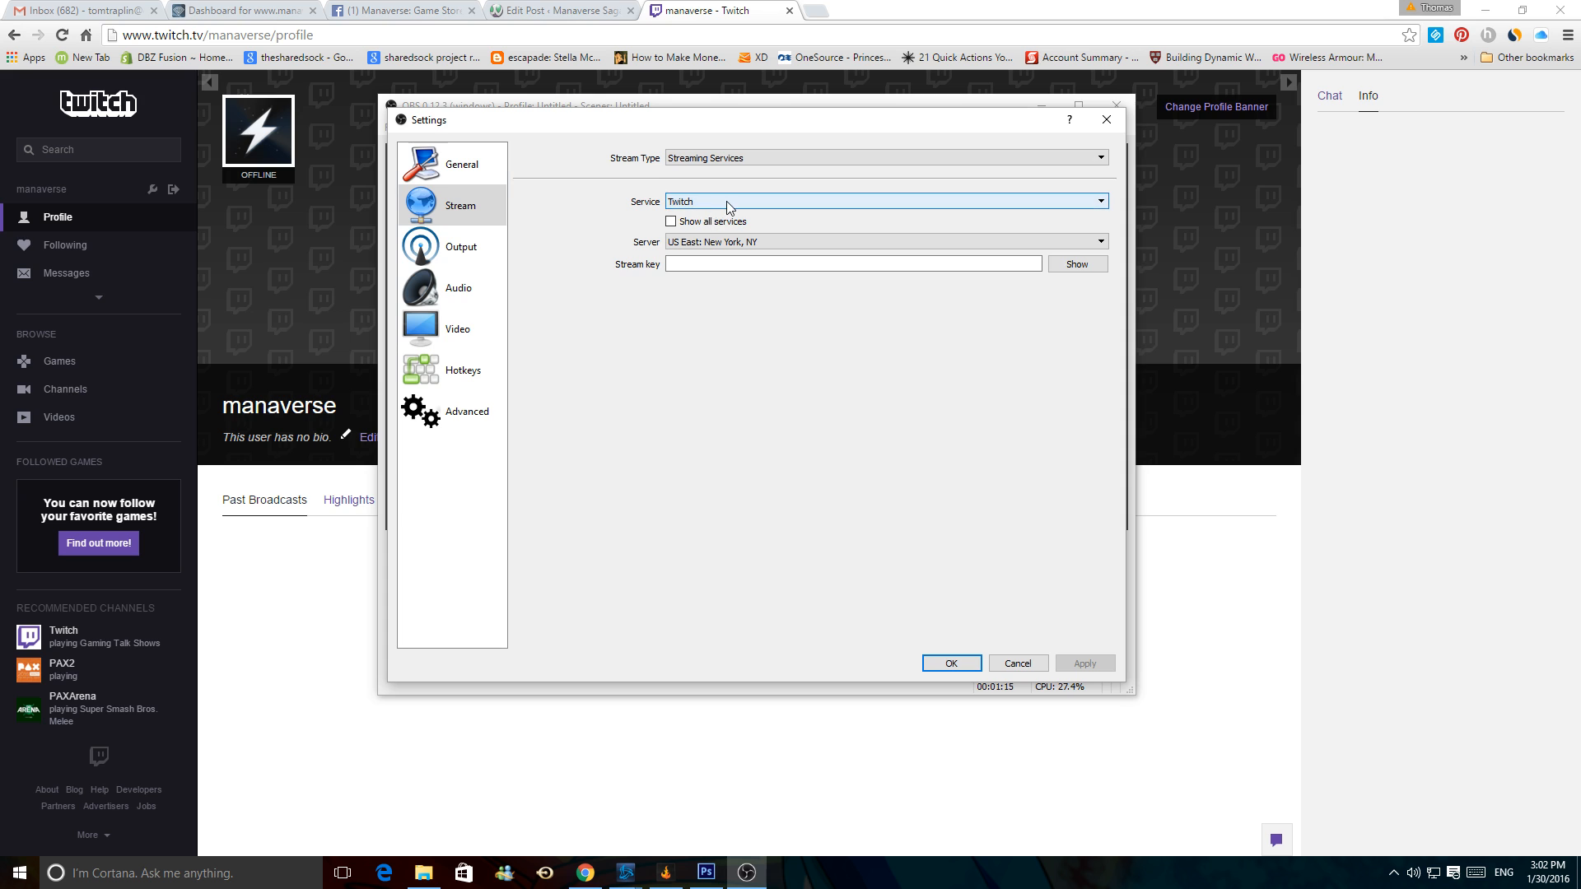
click(686, 243)
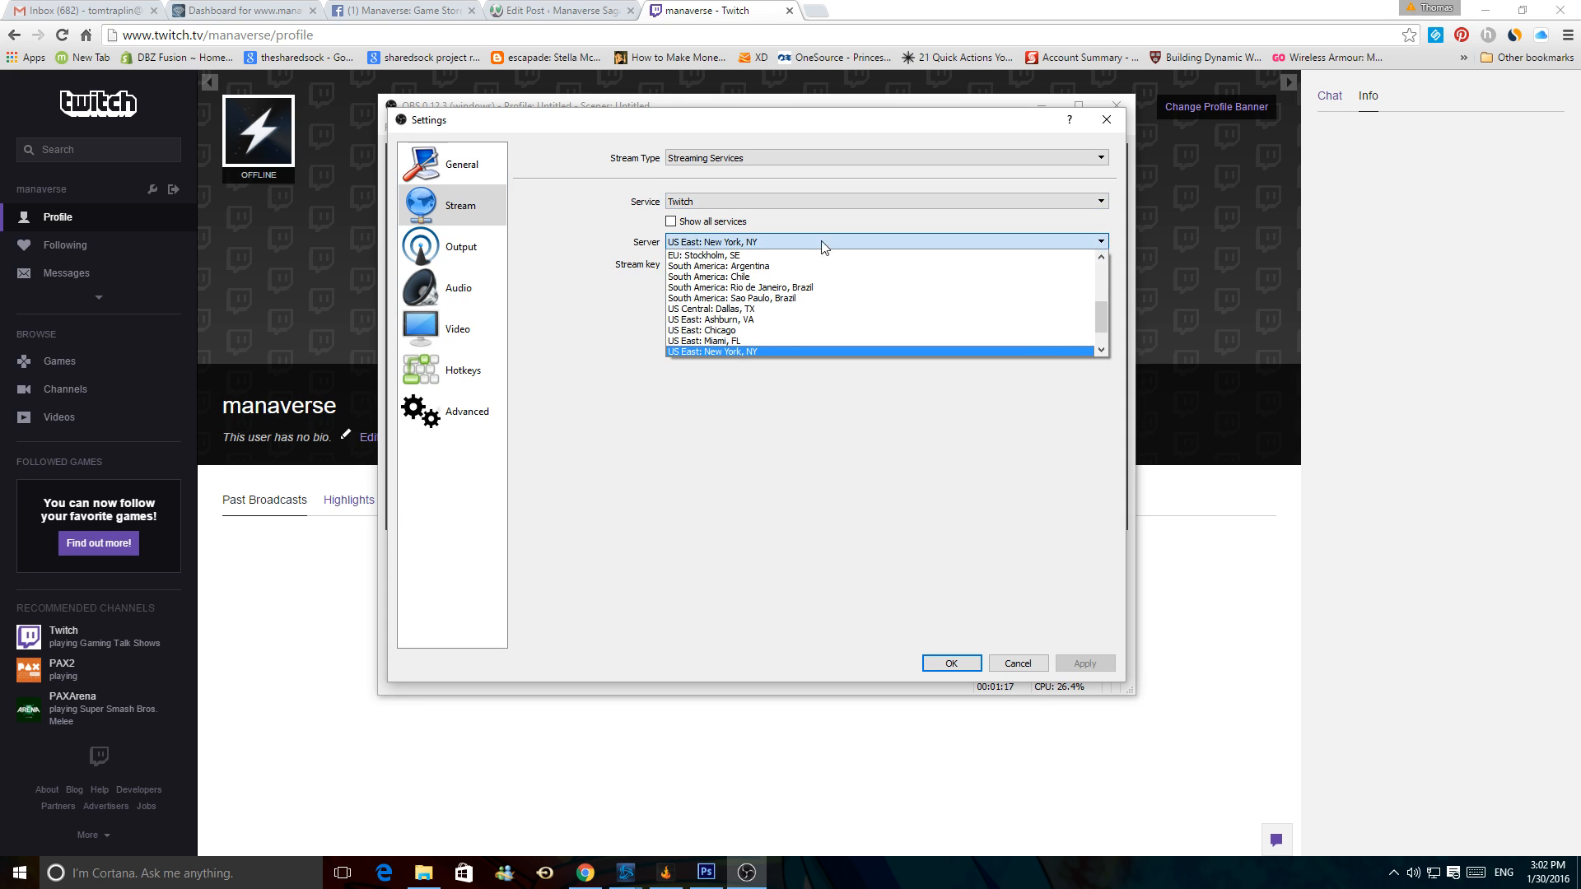
click(745, 353)
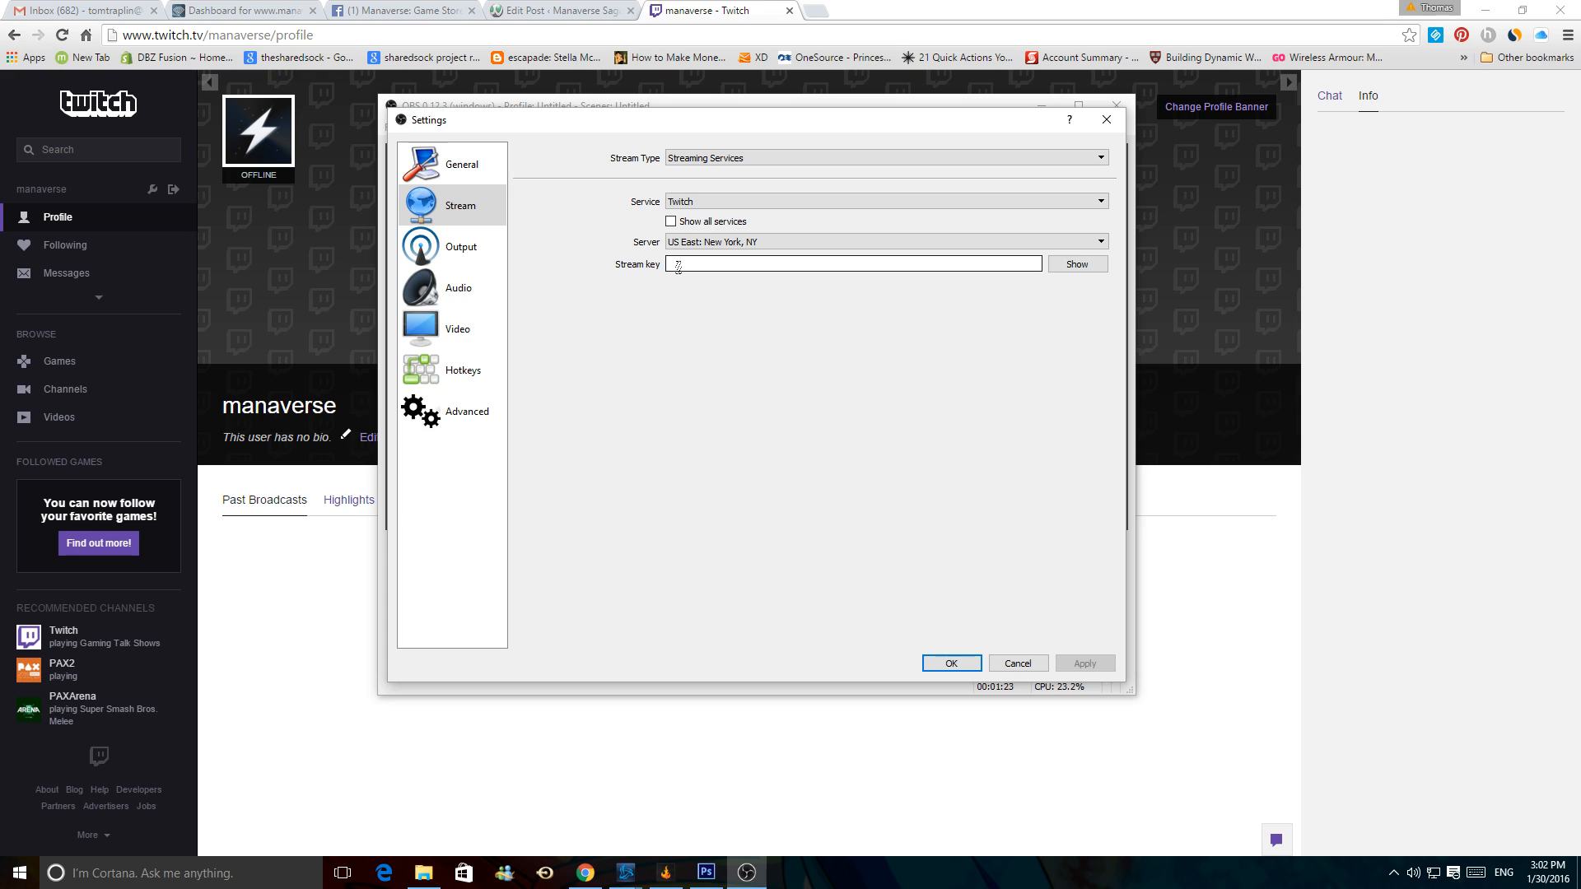
click(797, 265)
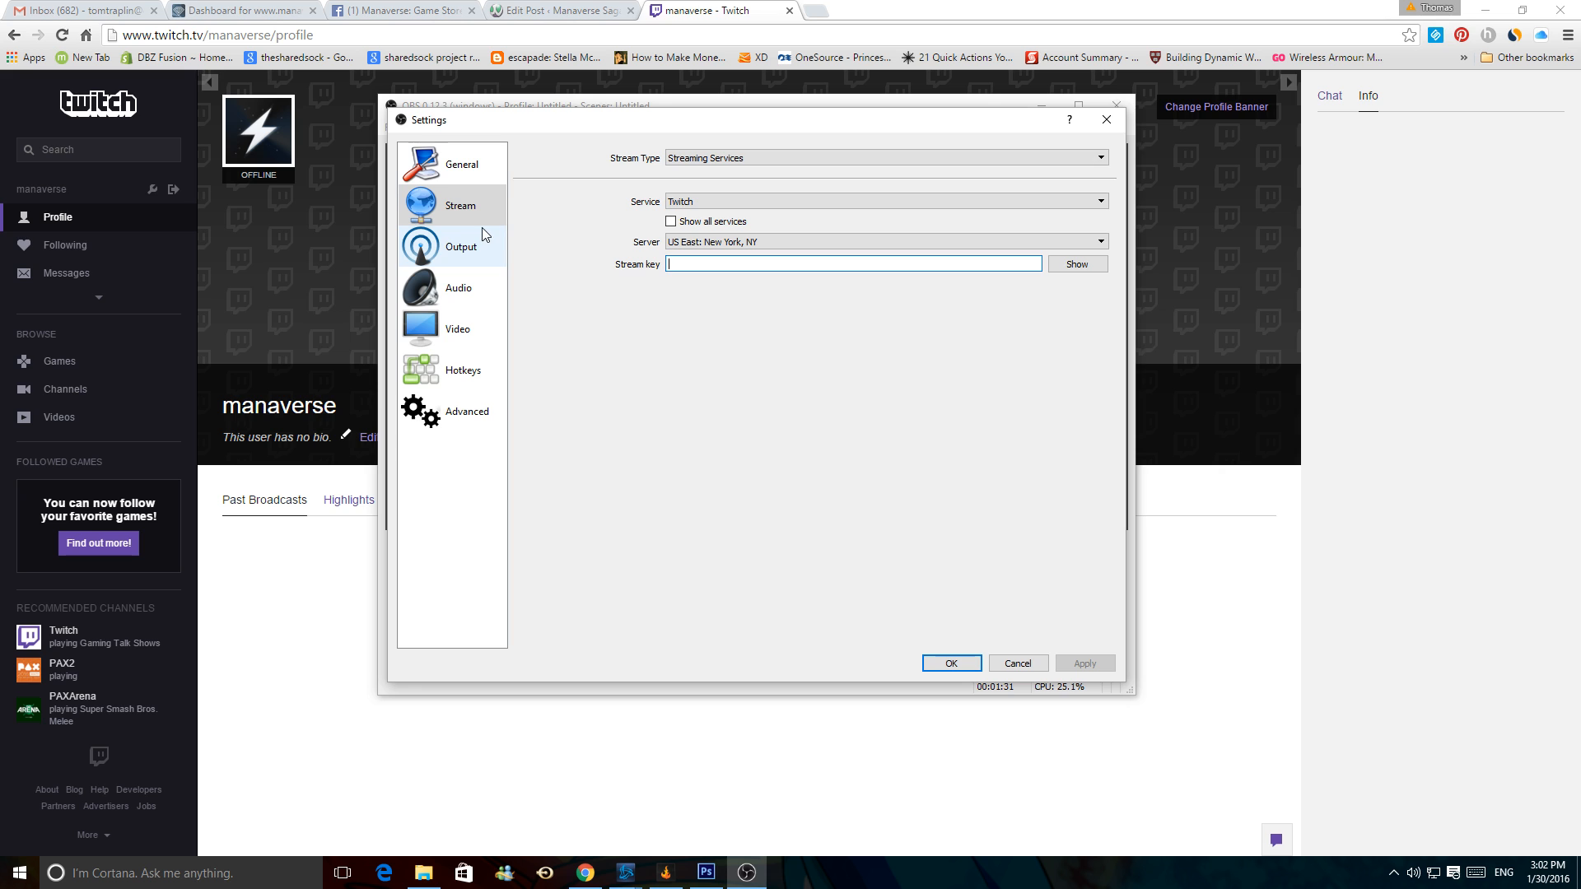
Step: Switch to the Twitch site in the browser and open the Stream Key page of the channel's dashboard
mouse_move(709, 126)
mouse_down()
mouse_move(727, 226)
mouse_move(727, 145)
mouse_up()
click(726, 8)
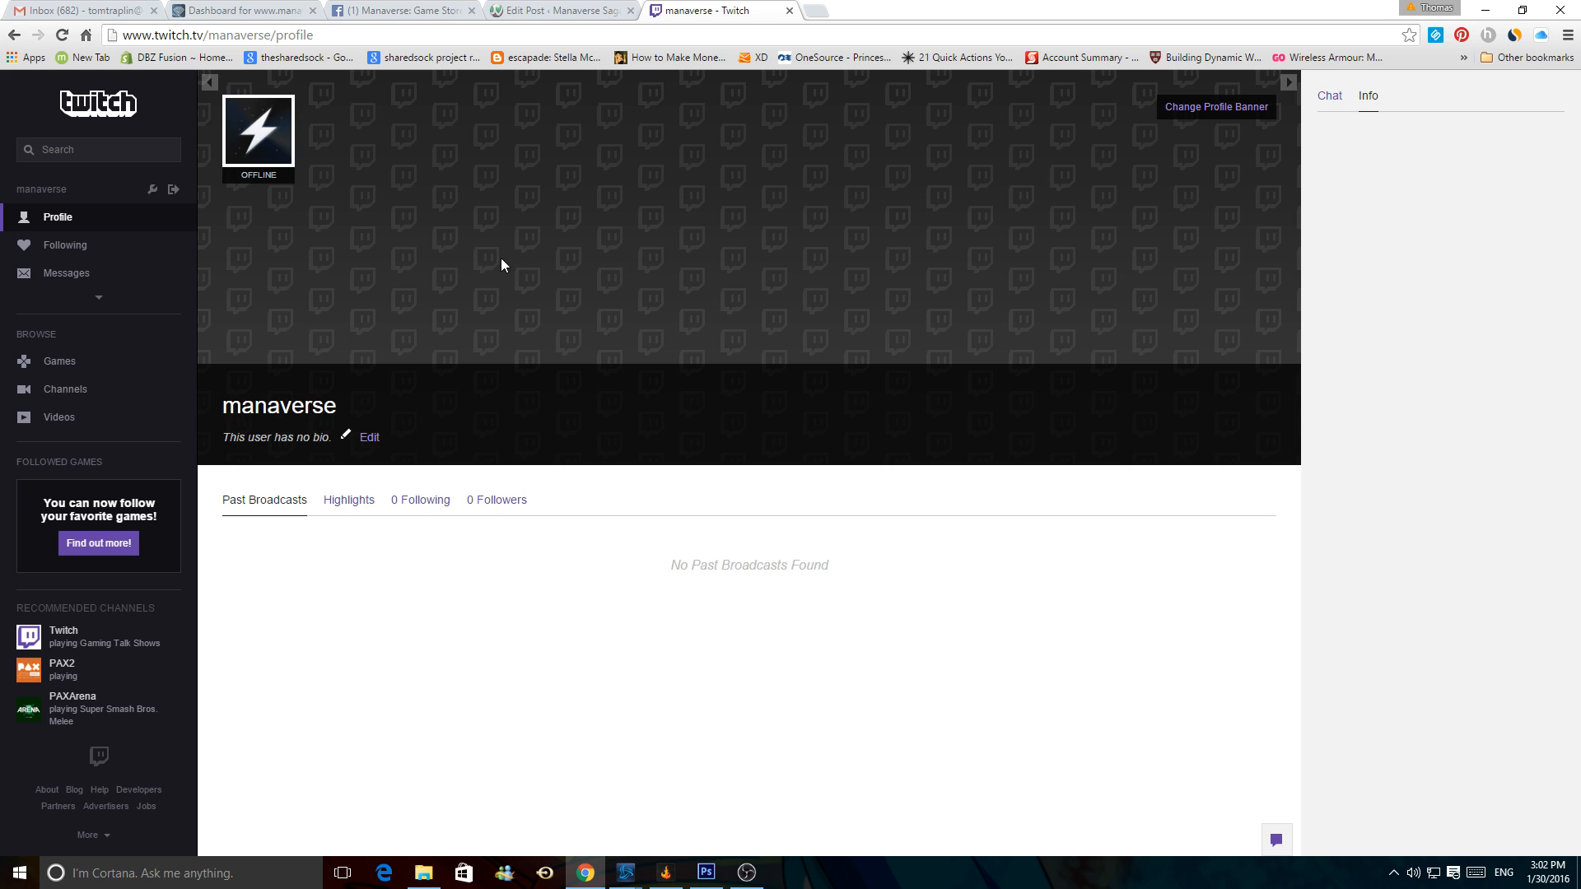
click(98, 297)
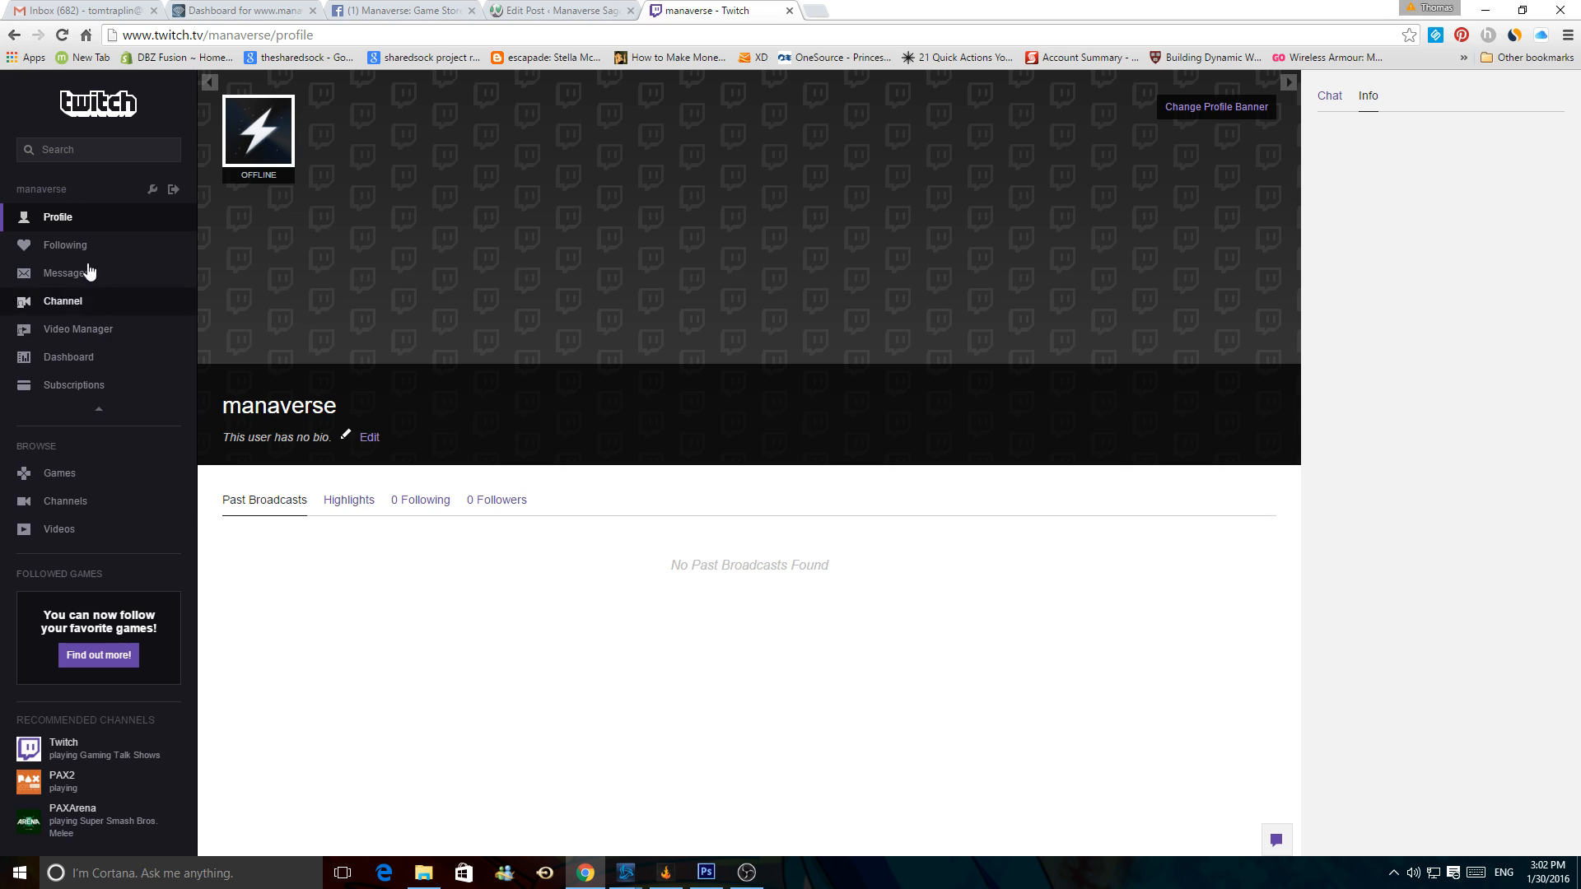
click(61, 356)
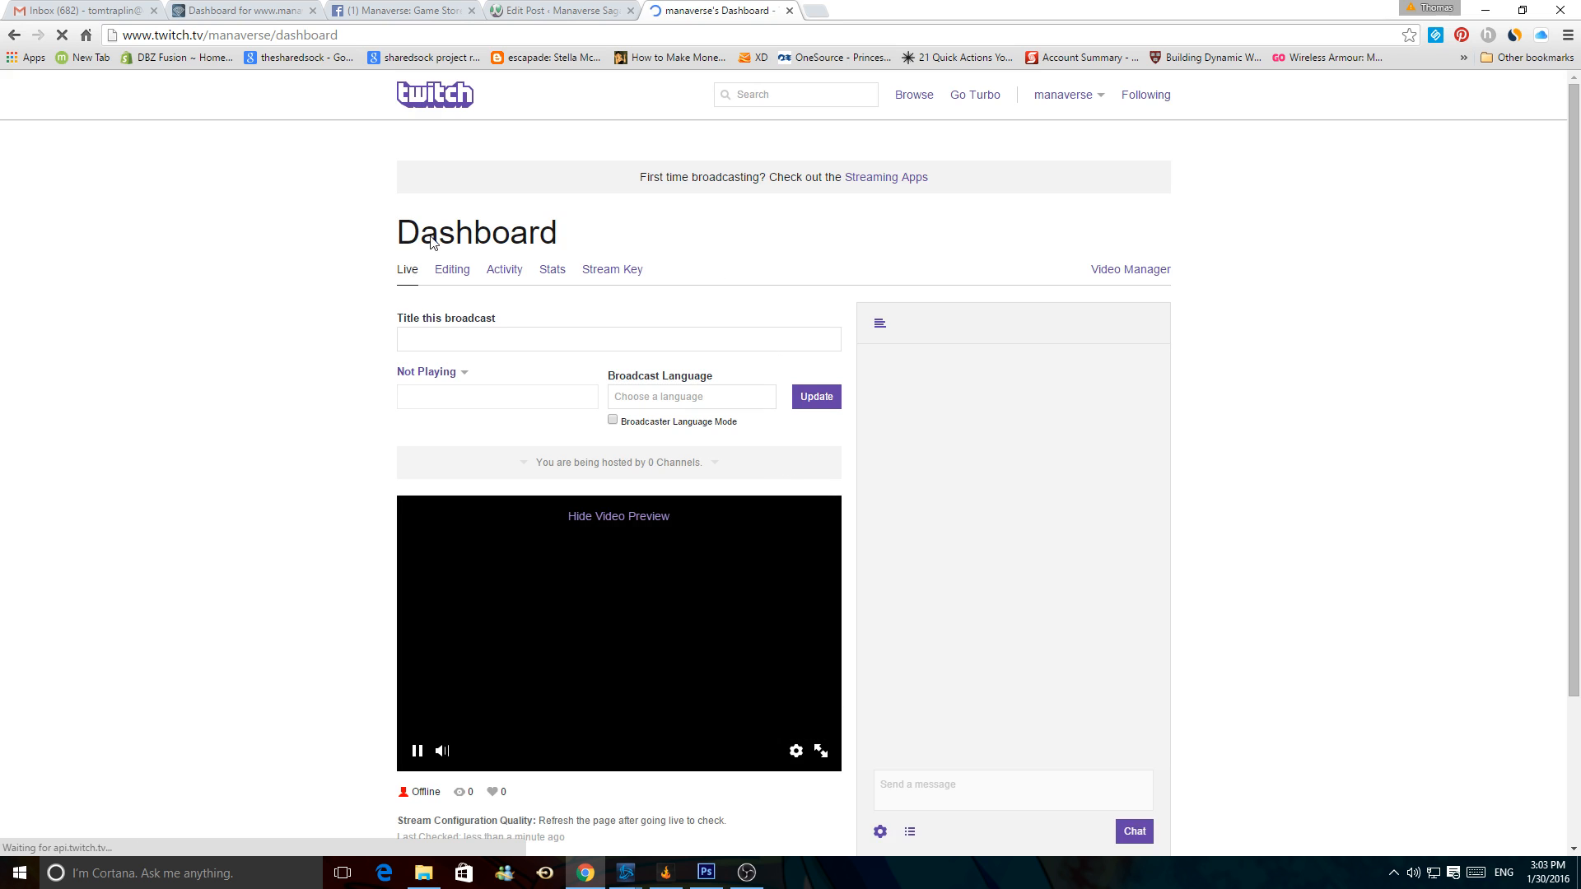
click(599, 269)
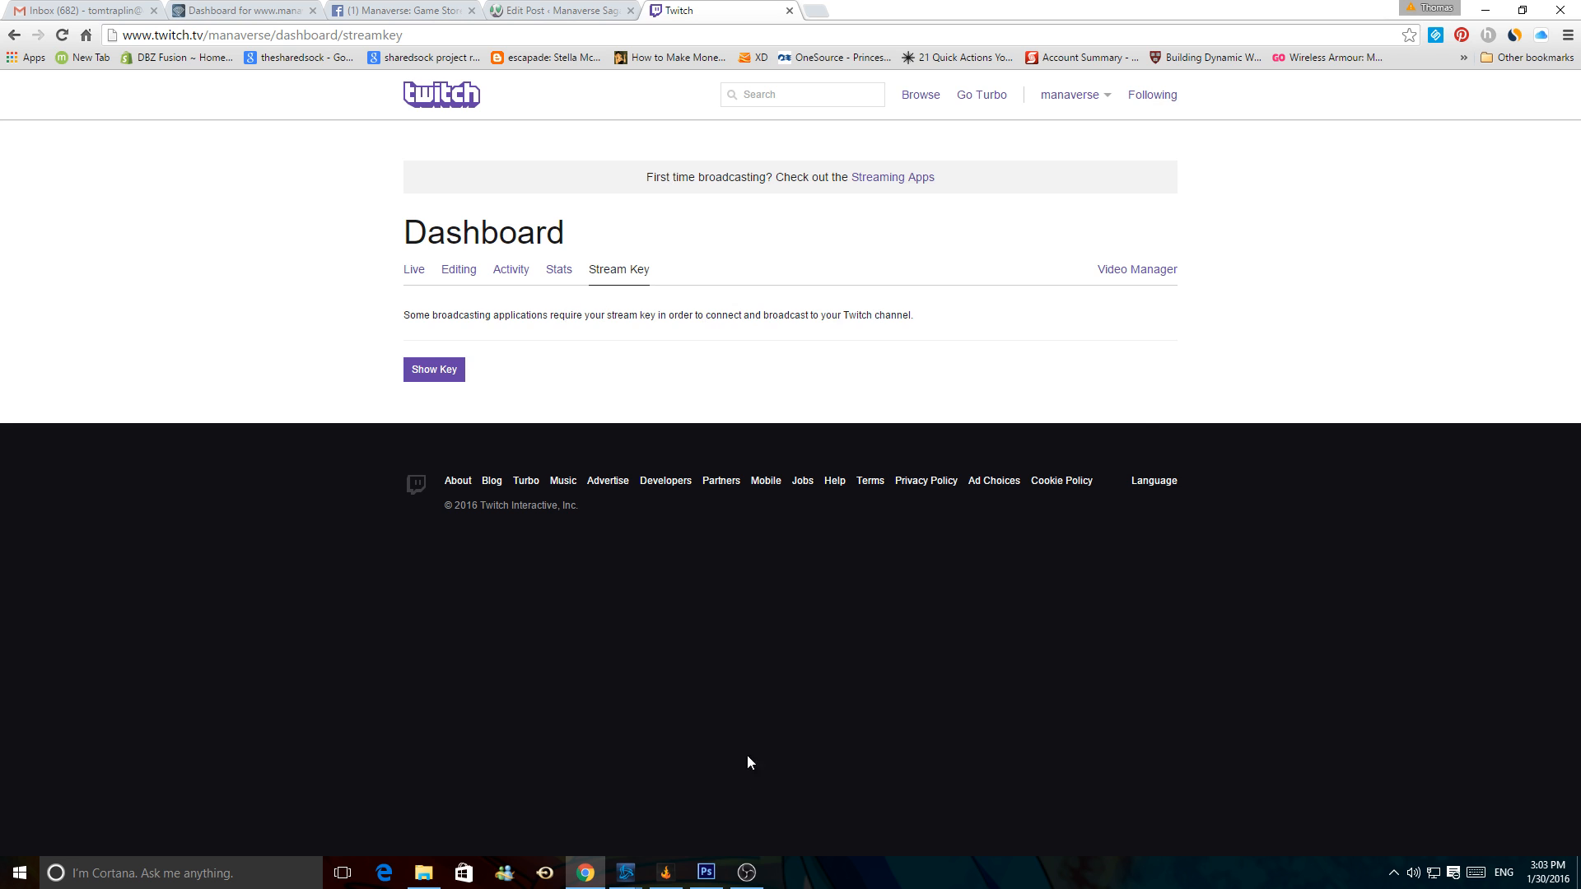
Step: Switch back to the OBS settings and open the output settings
click(746, 872)
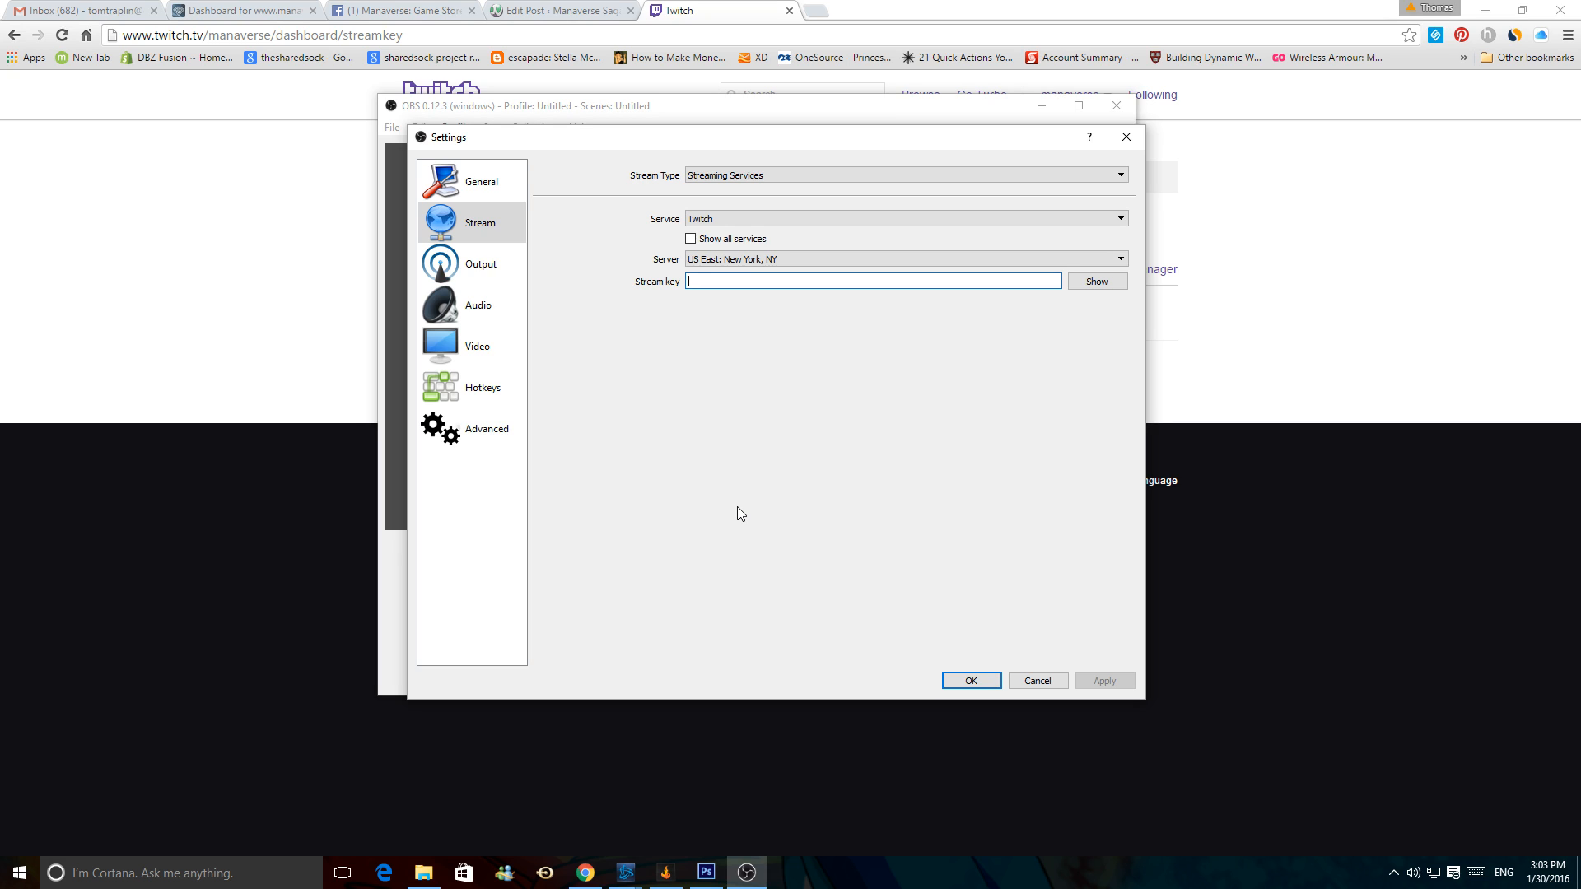
click(482, 250)
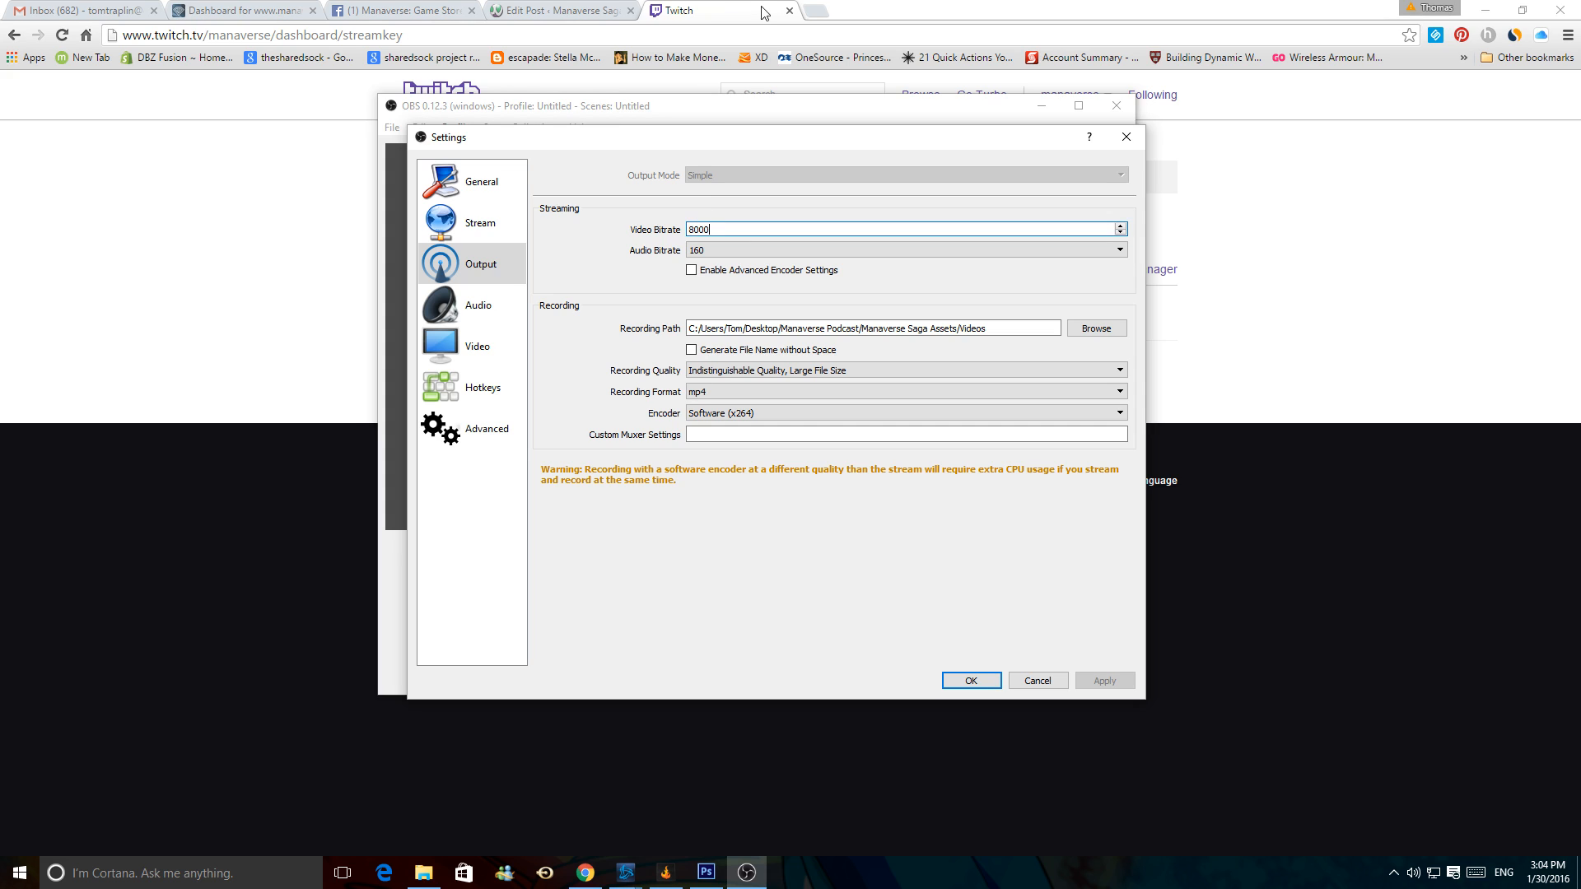
Step: Open speedtest.net in a new browser tab to test the internet connection's speed
click(812, 9)
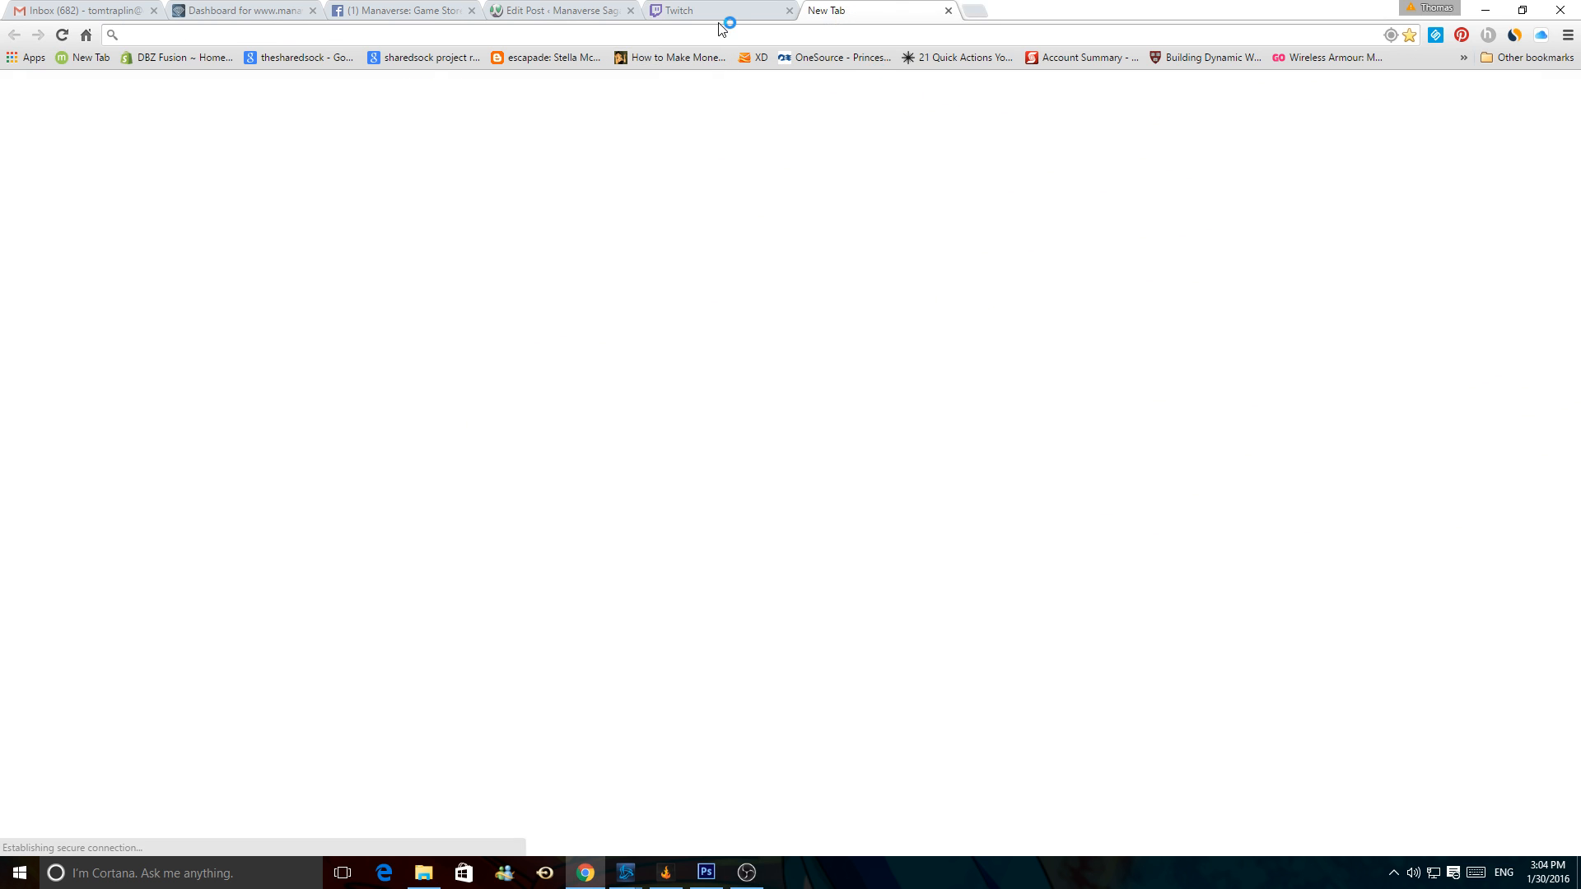
text(spede)
key(BackSpace)
key(BackSpace)
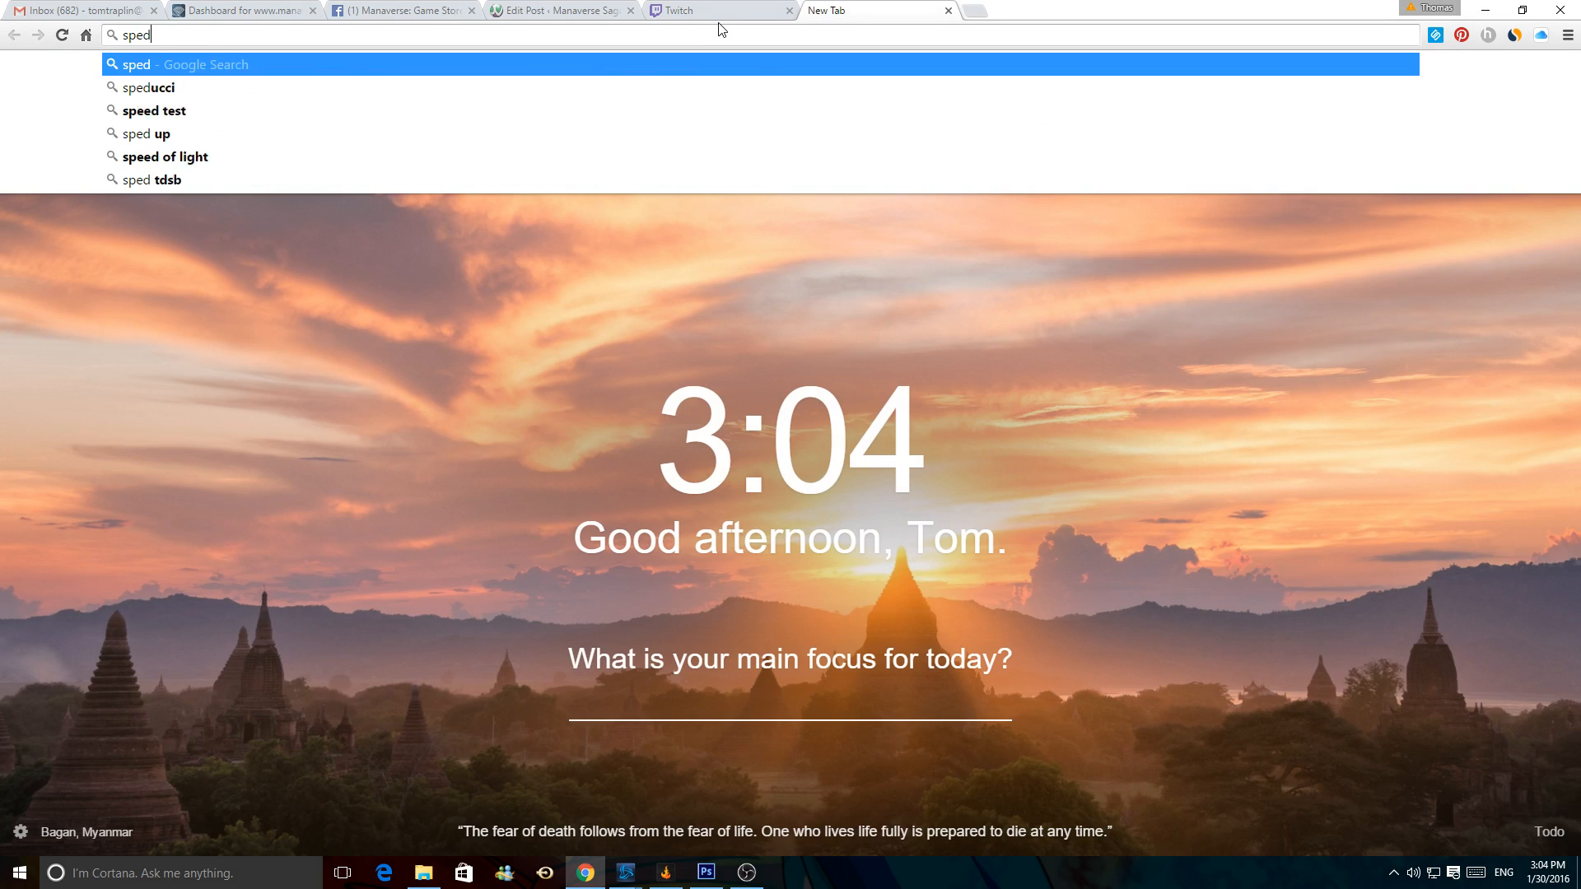
text(edtest.net)
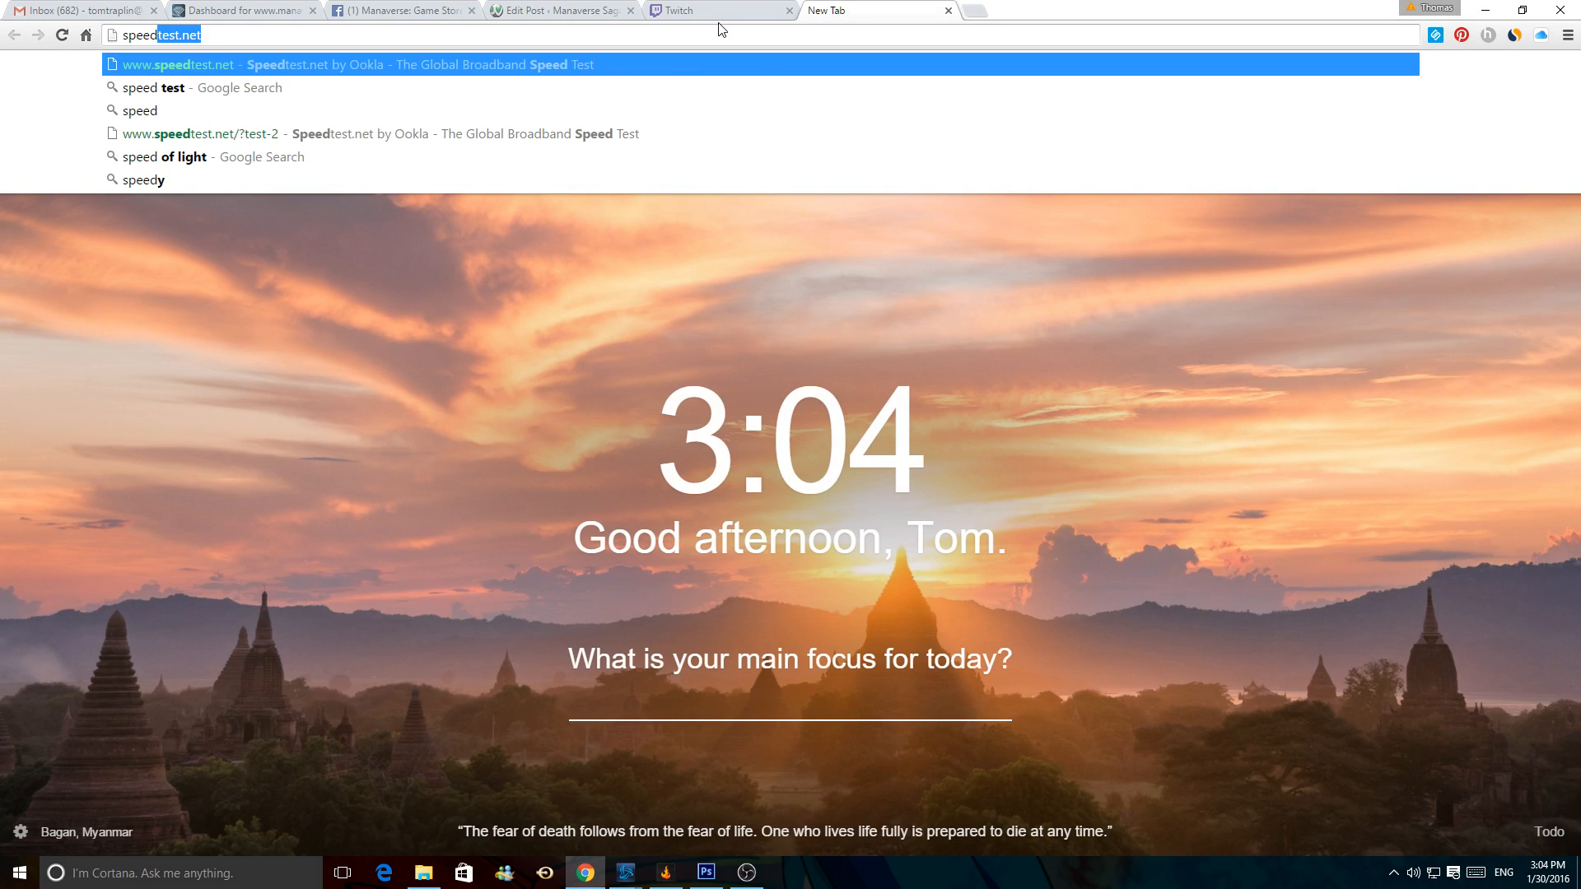
key(Return)
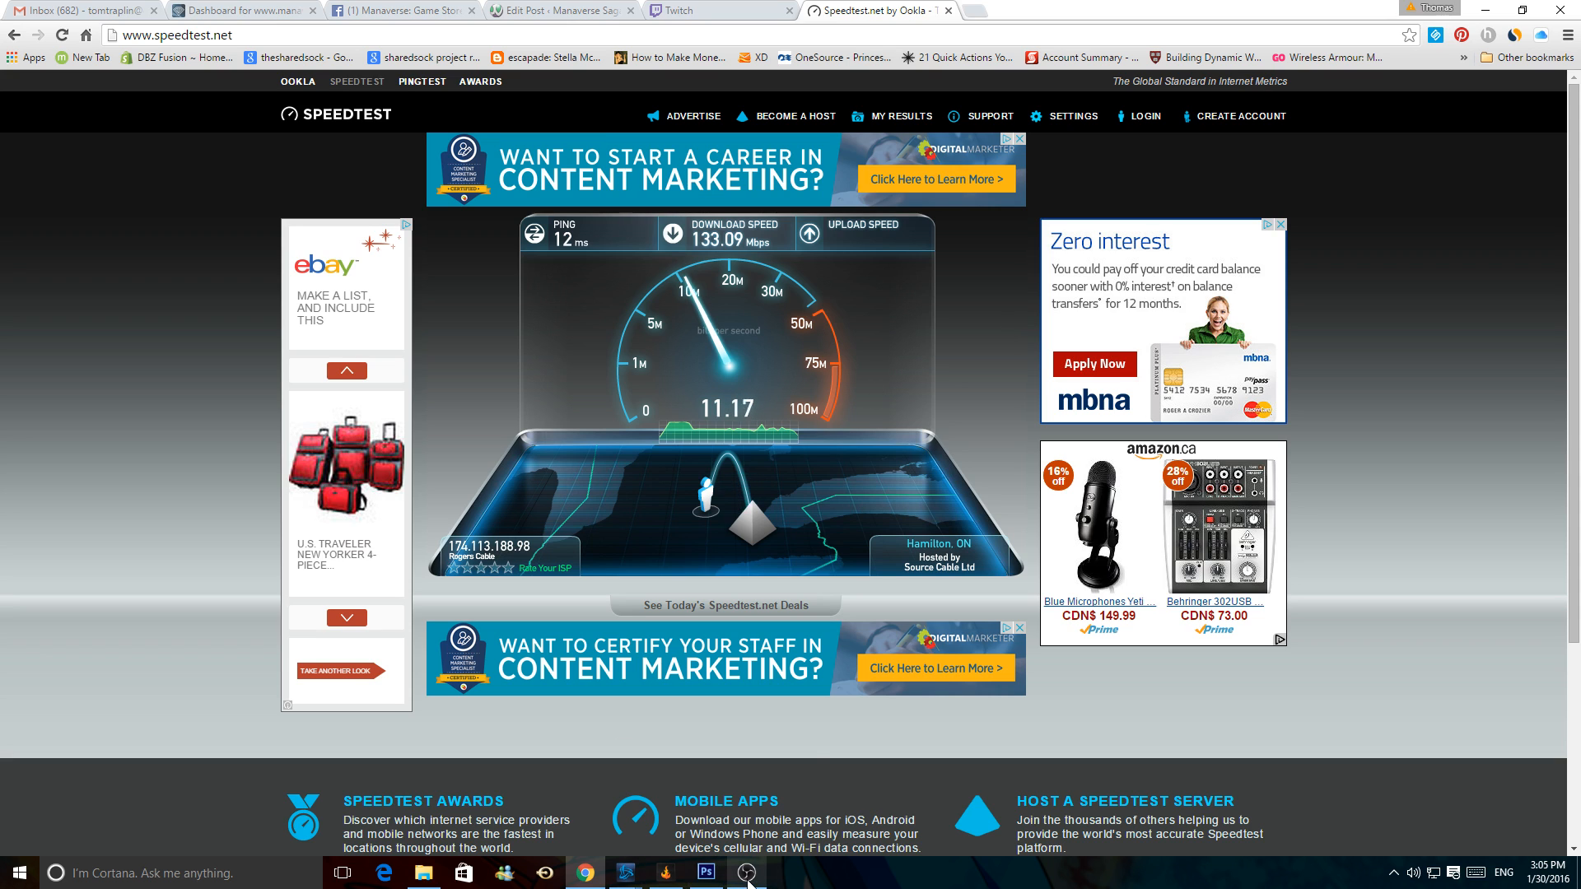
Step: Return to the OBS output settings and set the streaming video bitrate to 10000
mouse_move(747, 880)
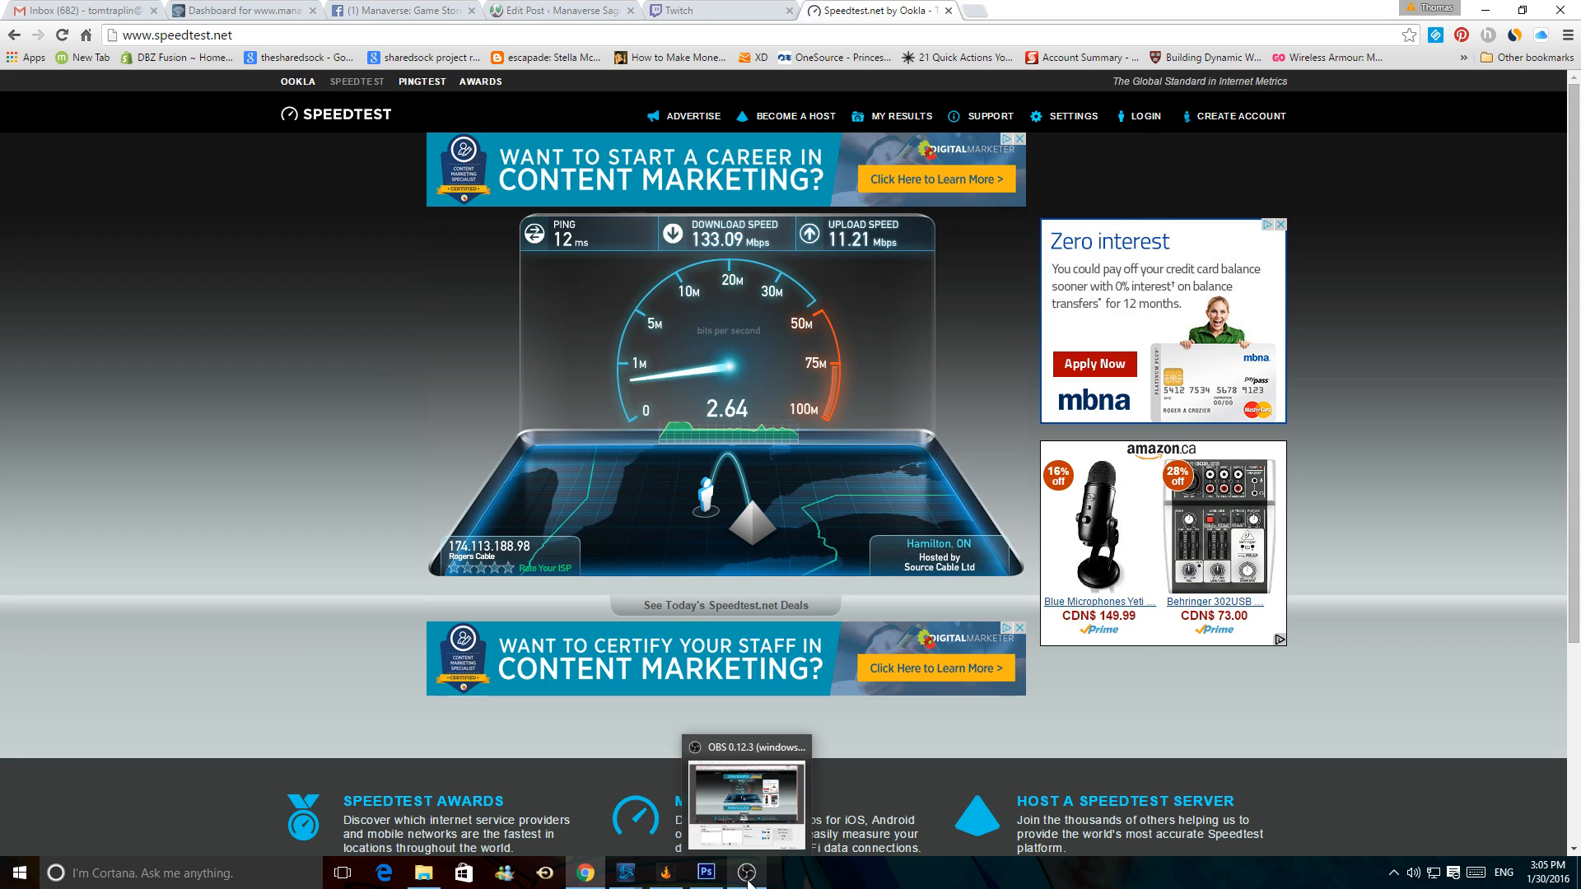
click(748, 881)
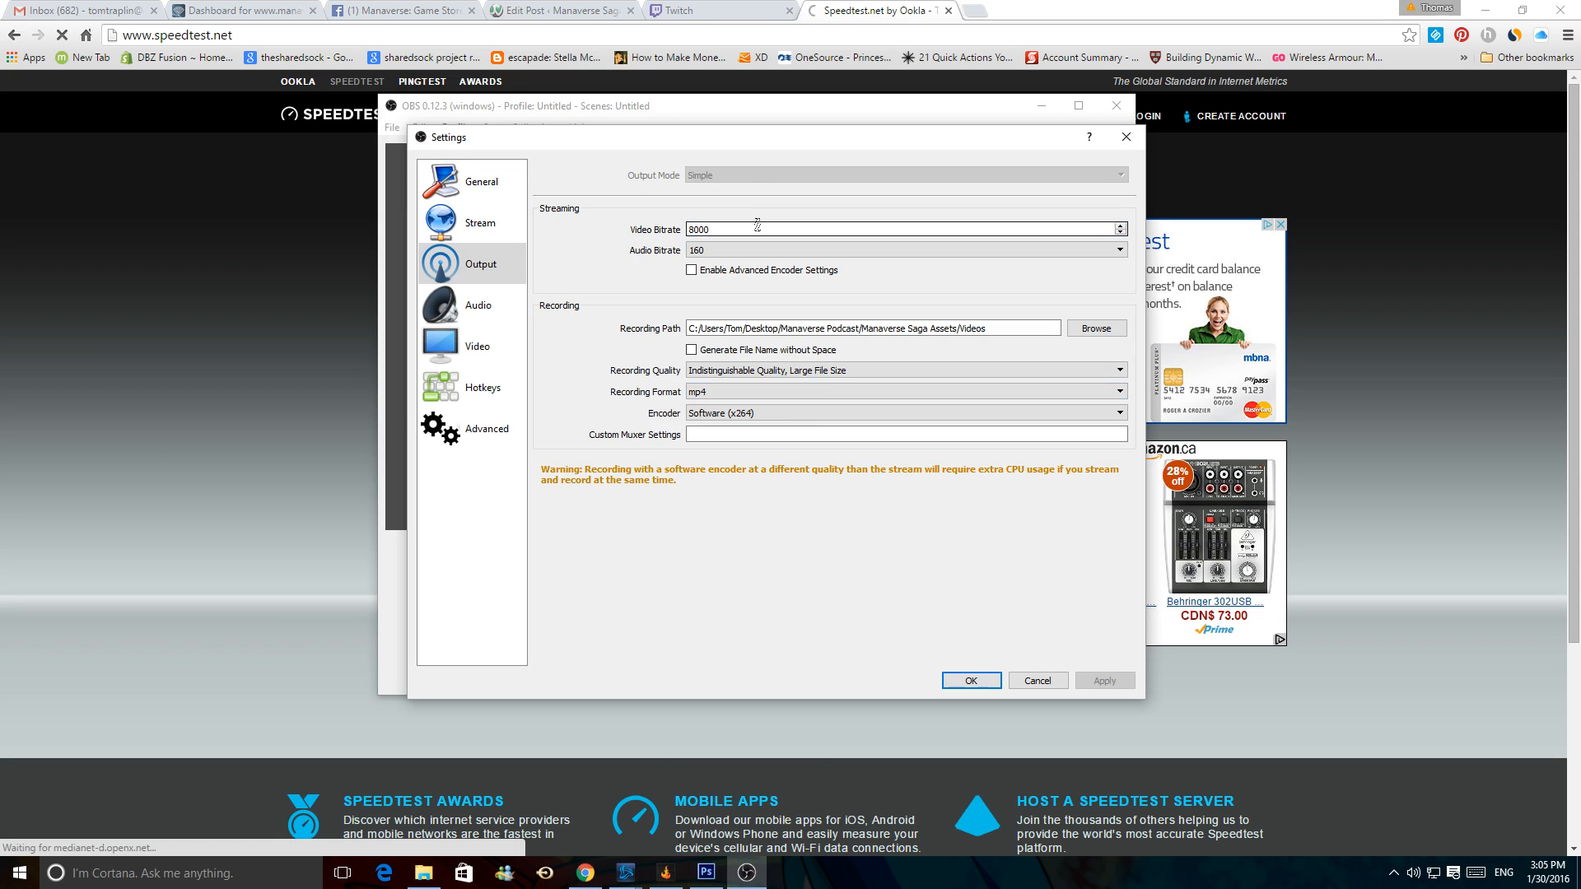
drag(756, 226, 687, 229)
text(5)
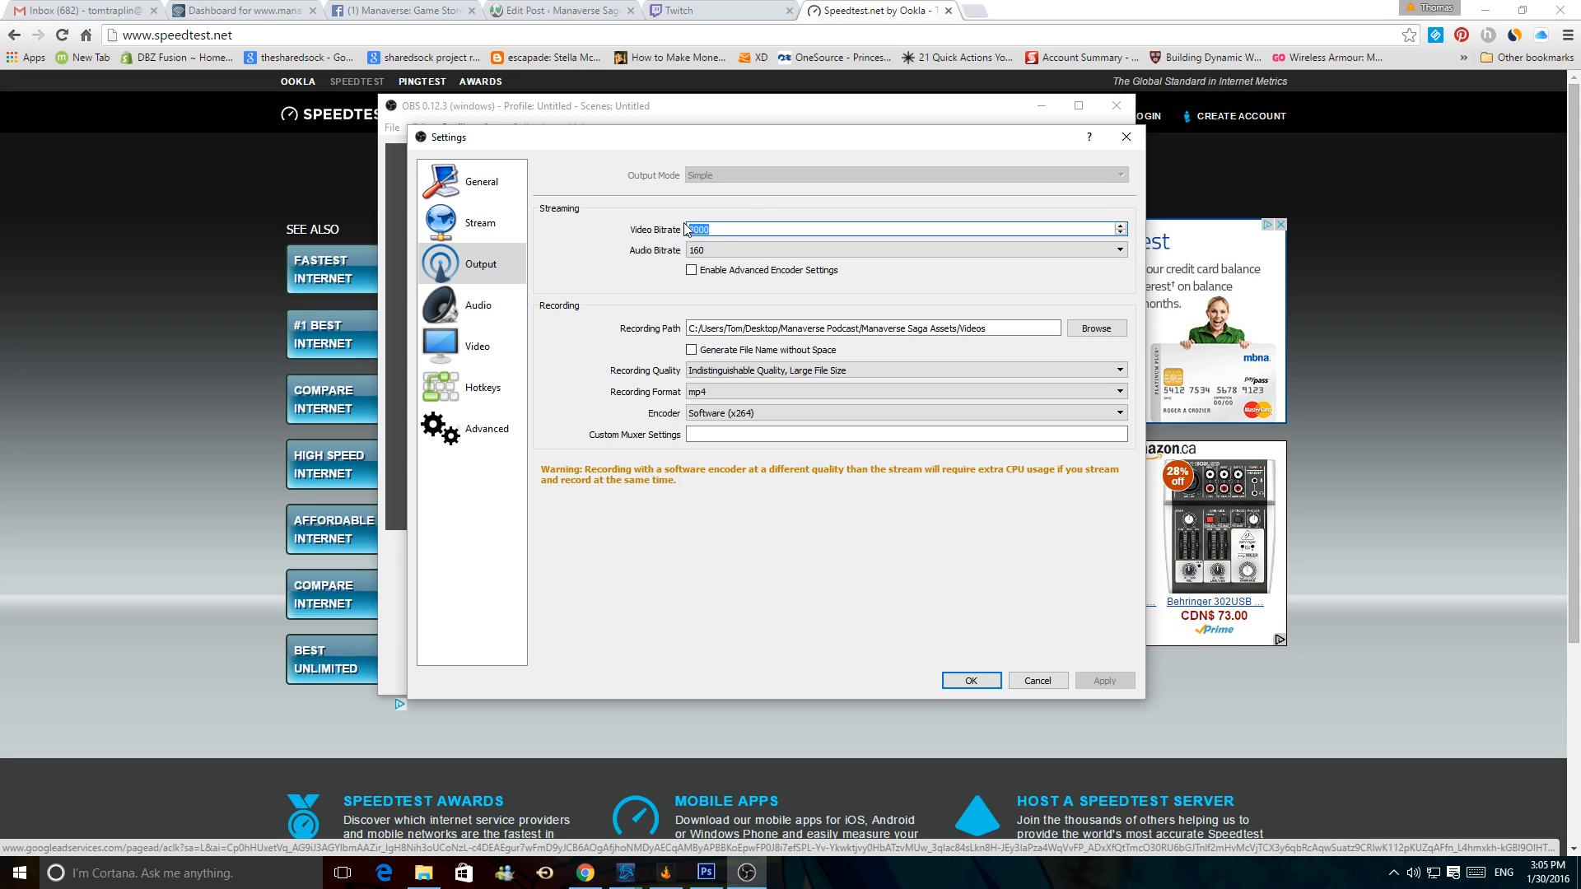
text(0000)
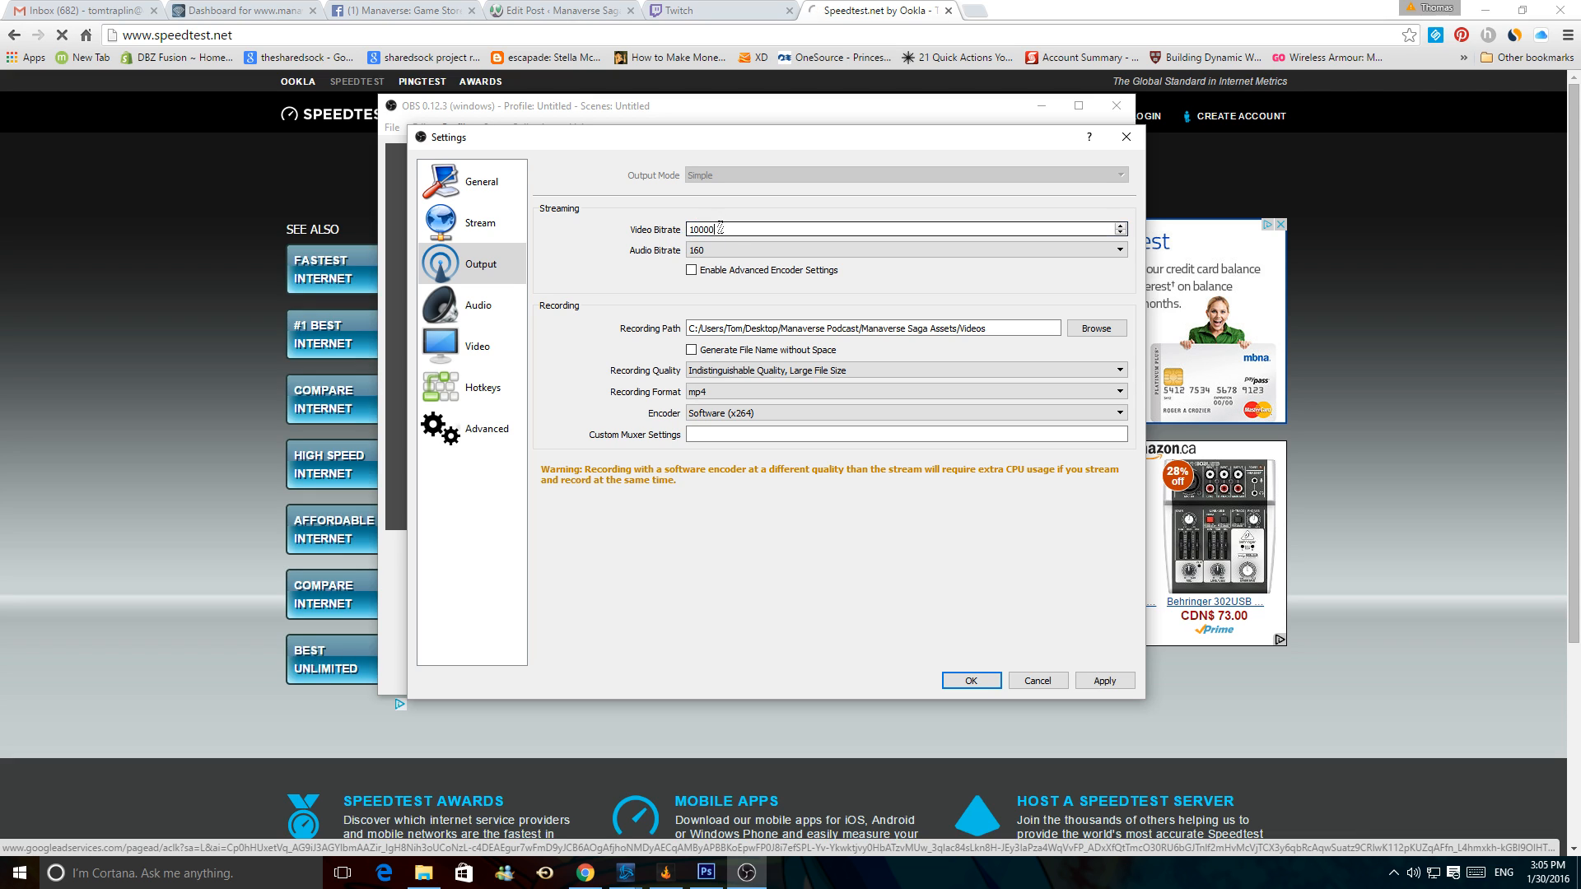
Step: Set the streaming video bitrate to 8000 and select an audio bitrate of 160
drag(722, 228, 639, 224)
text(8000)
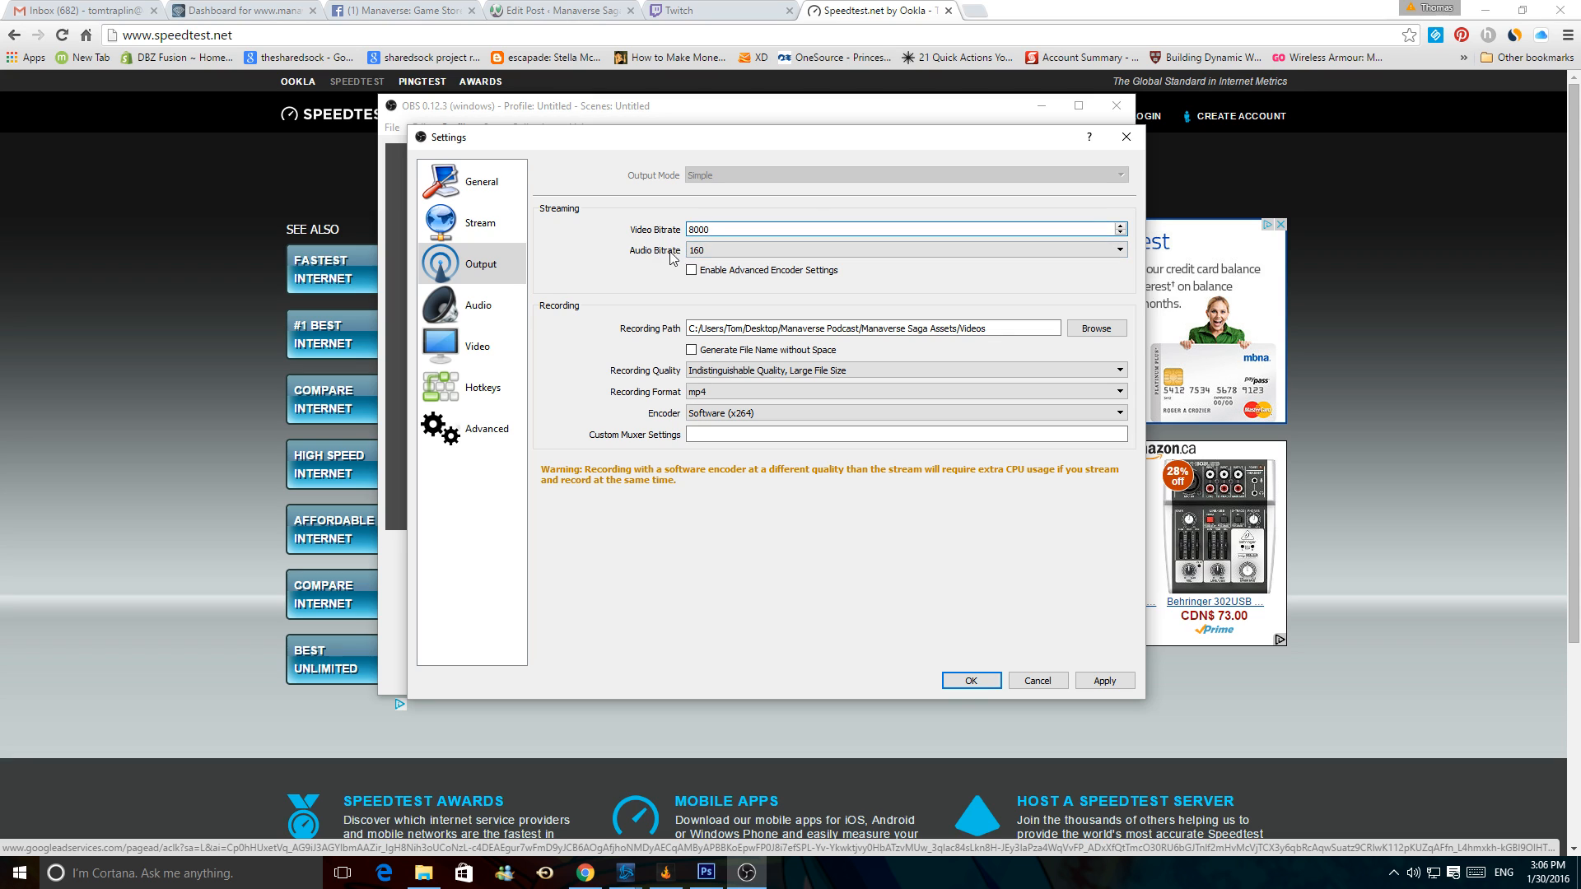
click(775, 257)
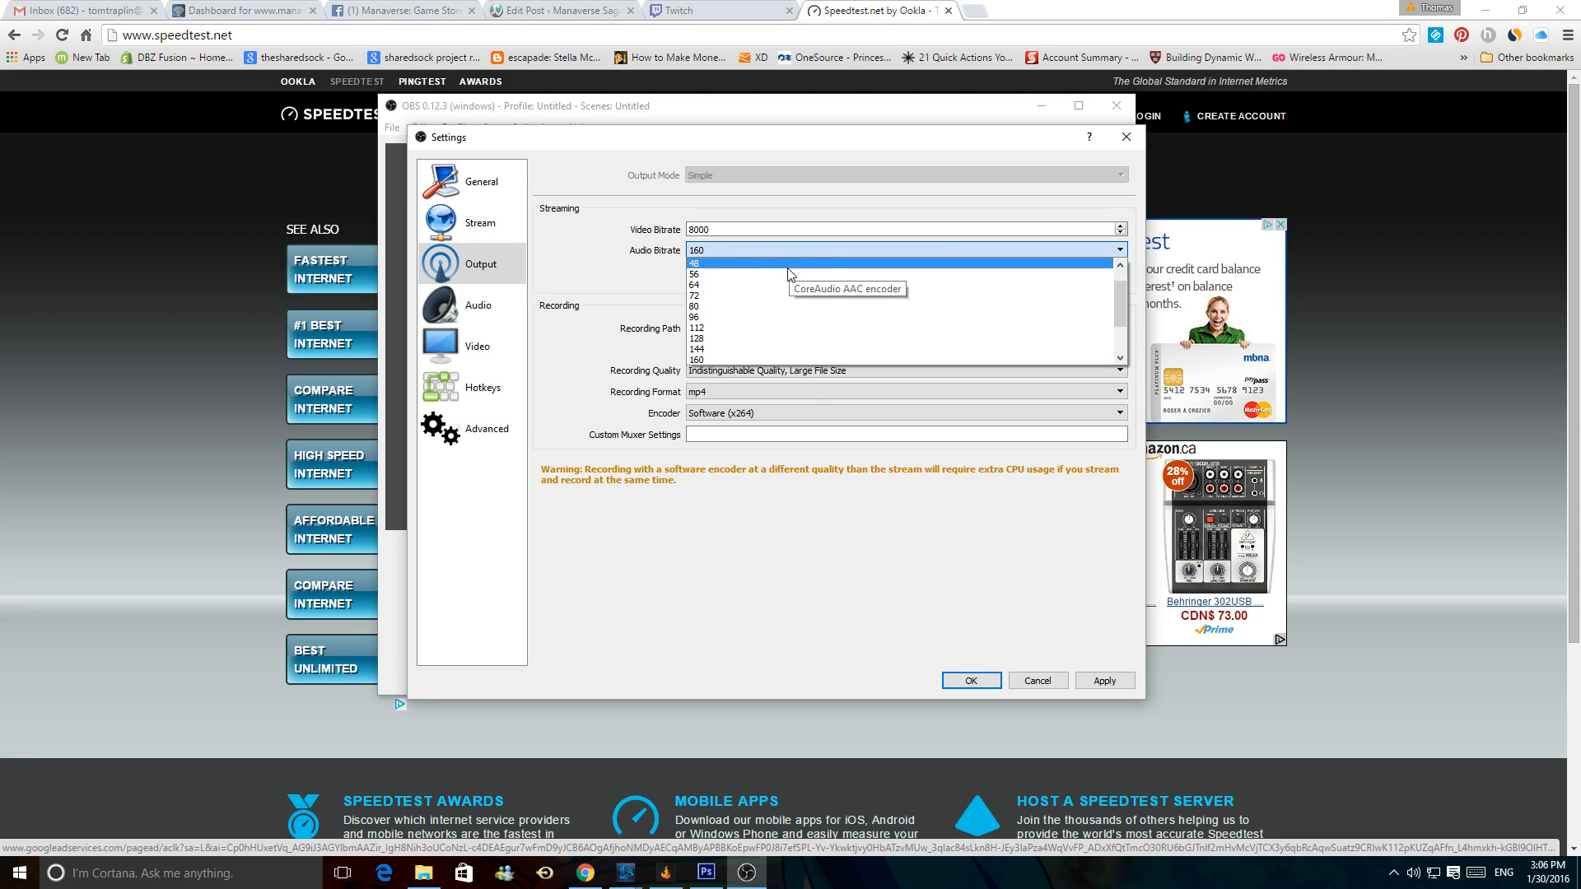
click(749, 362)
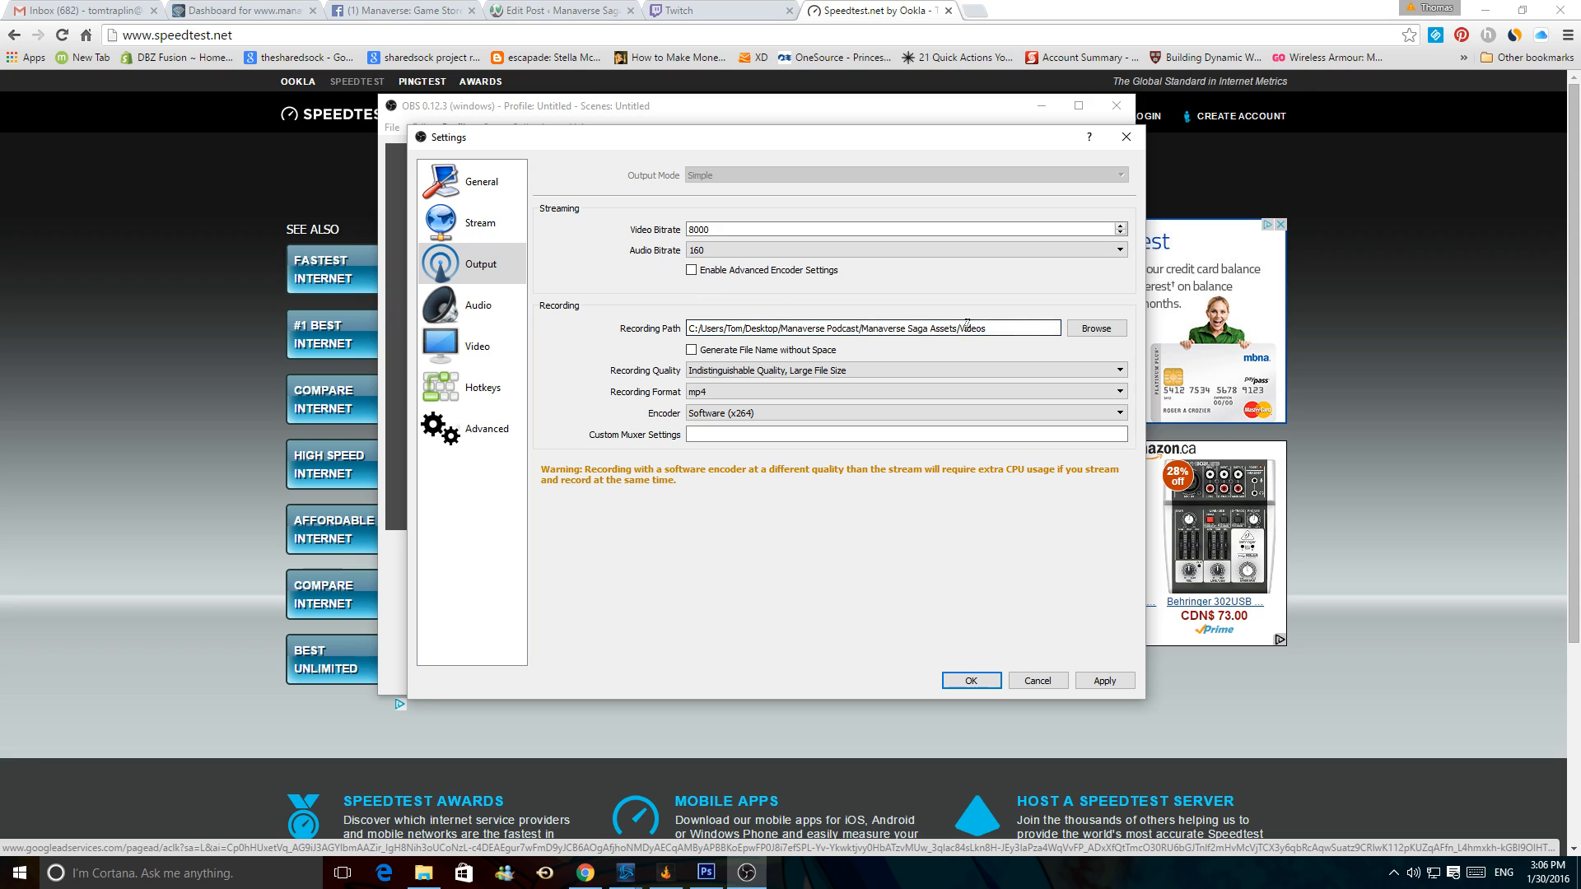
Step: Choose mp4 as the recording format and Software (x264) as the encoder, and apply the output settings
click(984, 328)
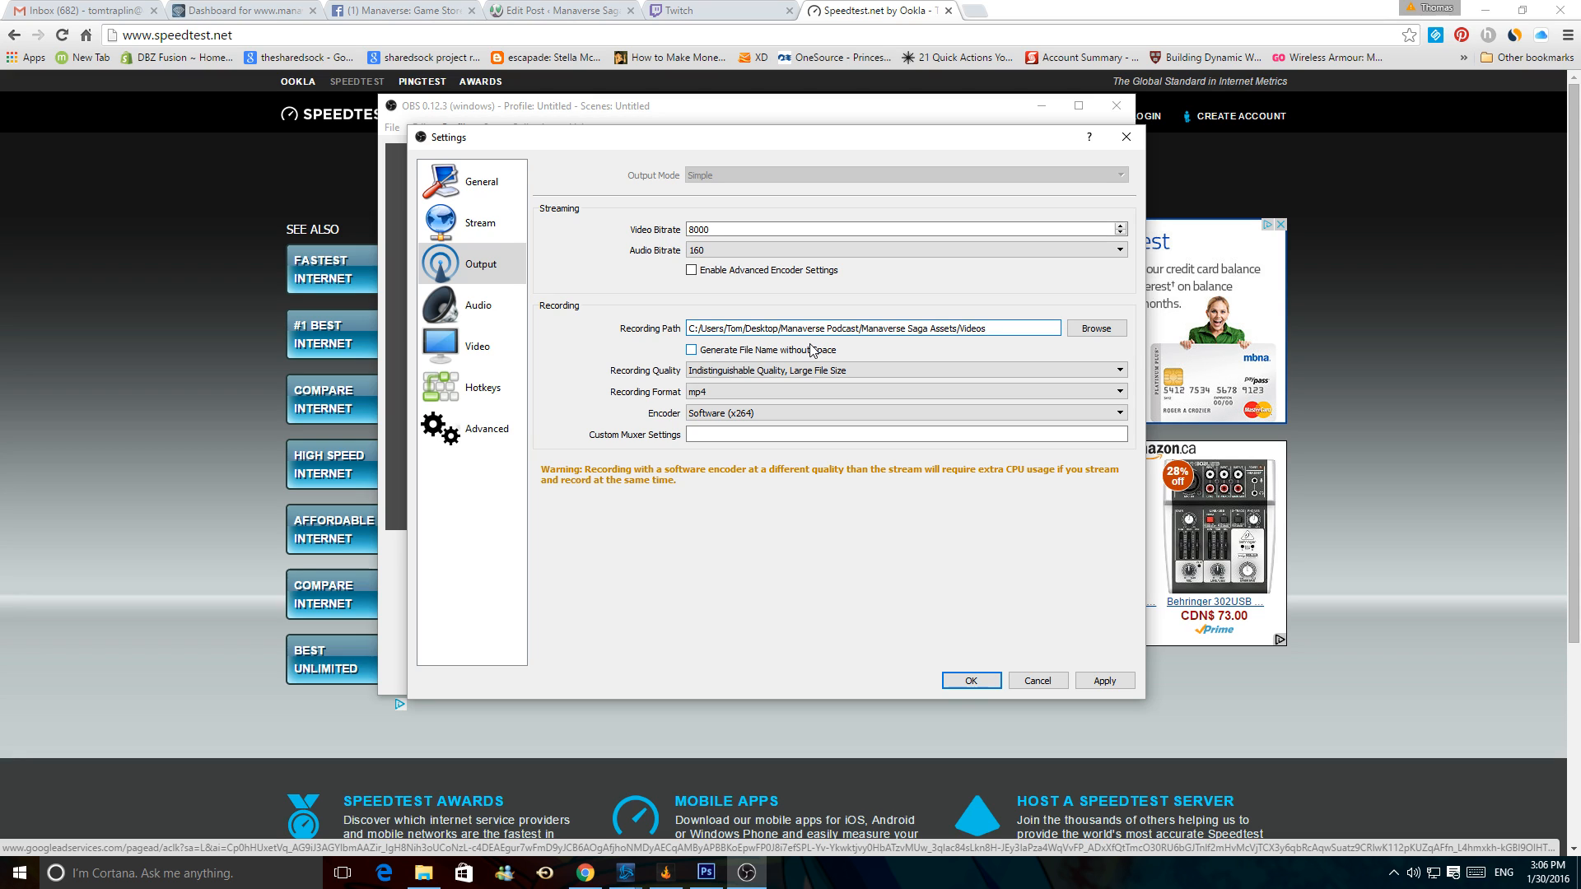
click(716, 399)
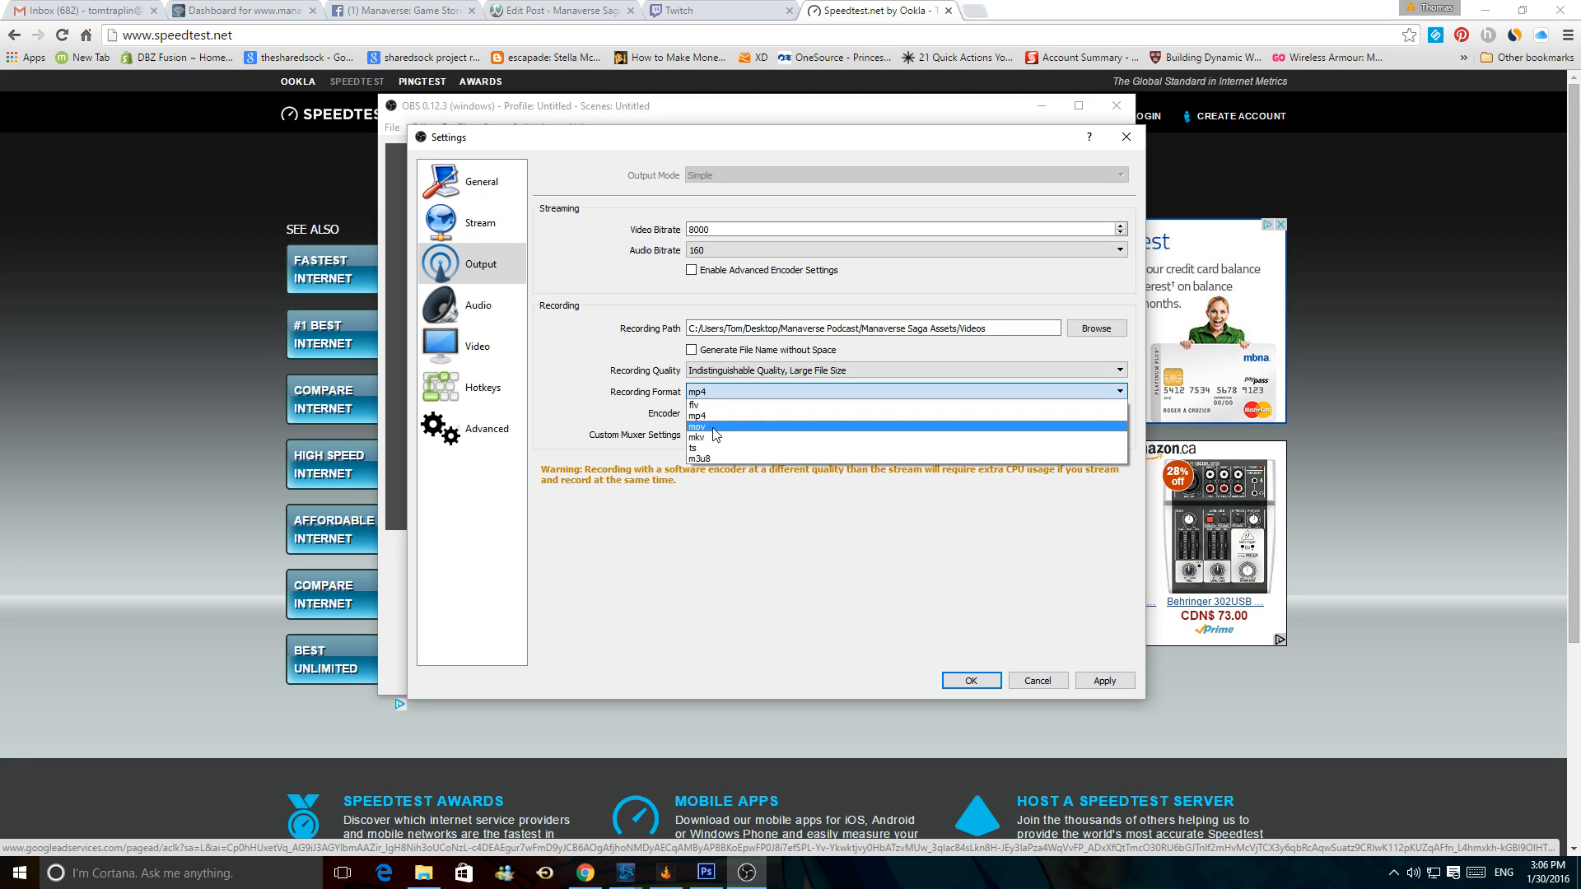
click(714, 417)
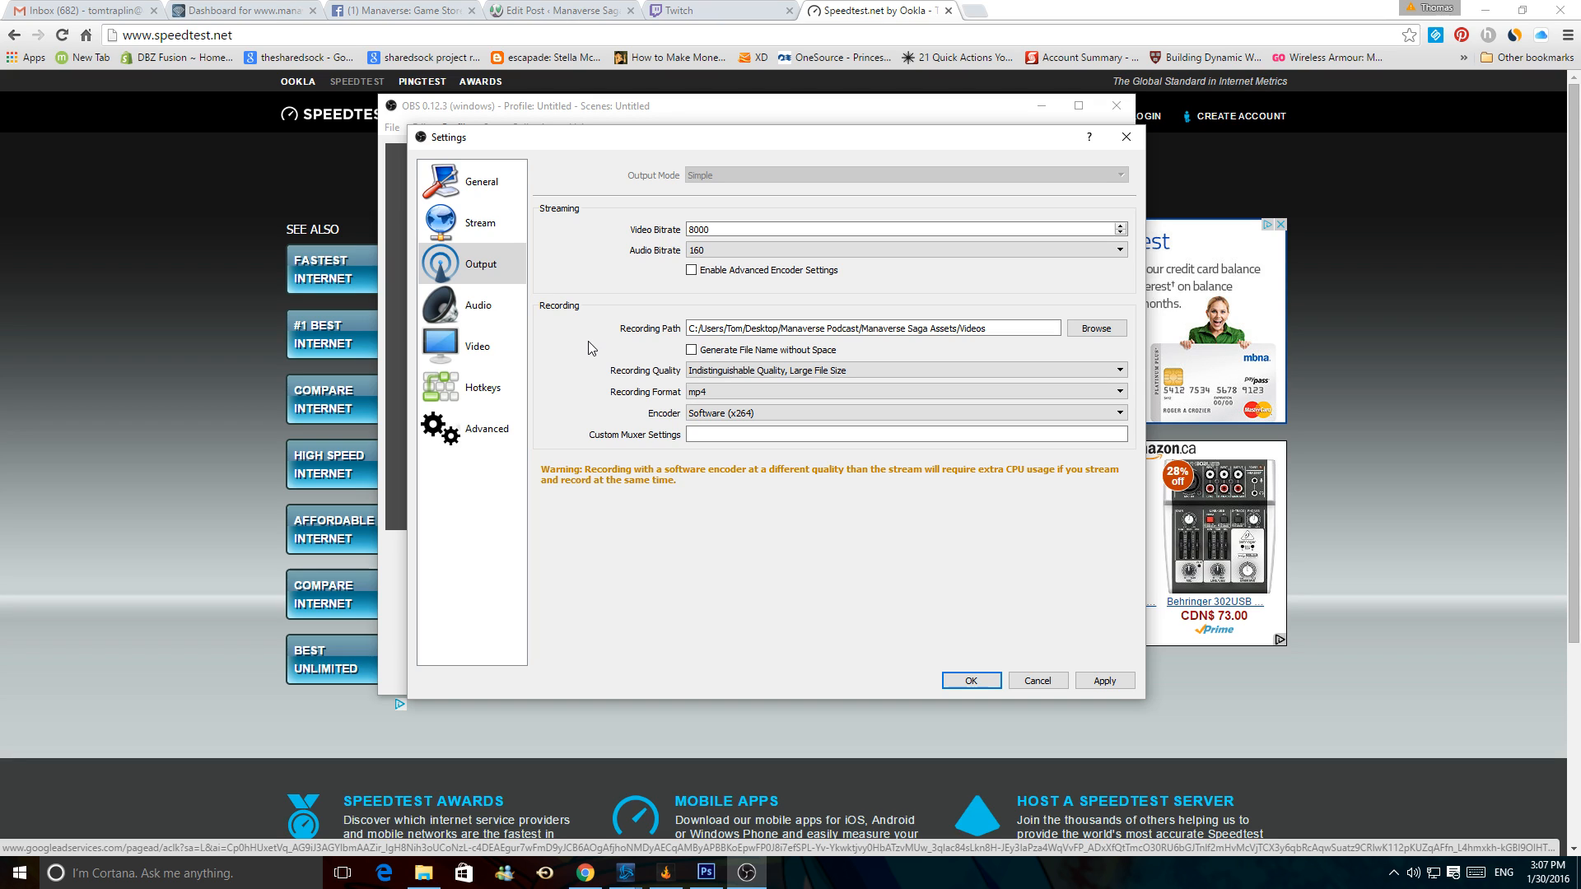
click(722, 413)
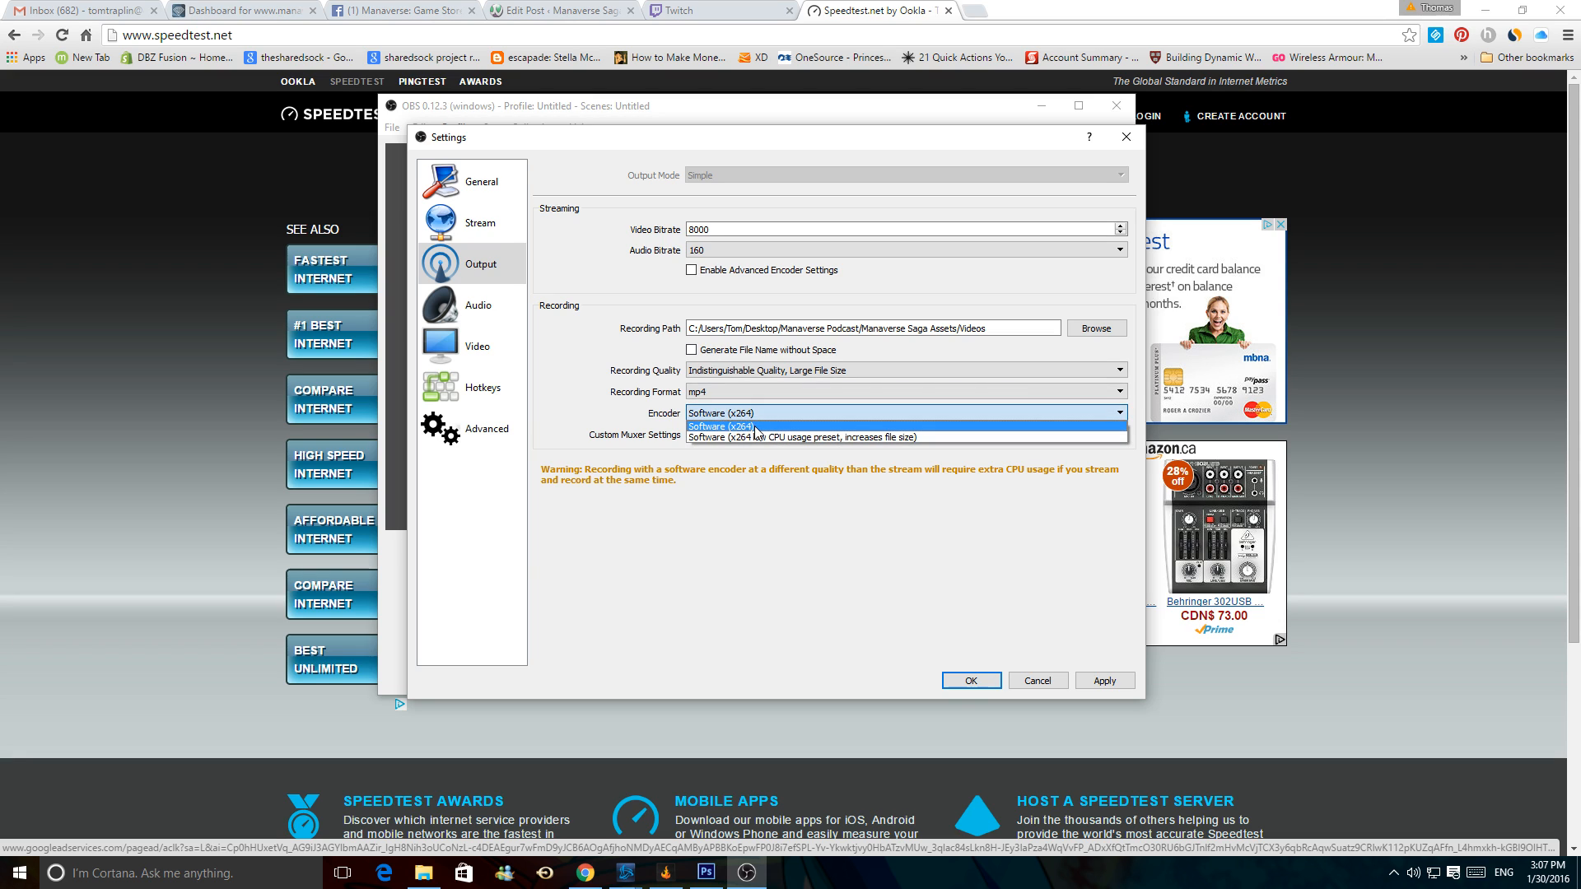
click(756, 426)
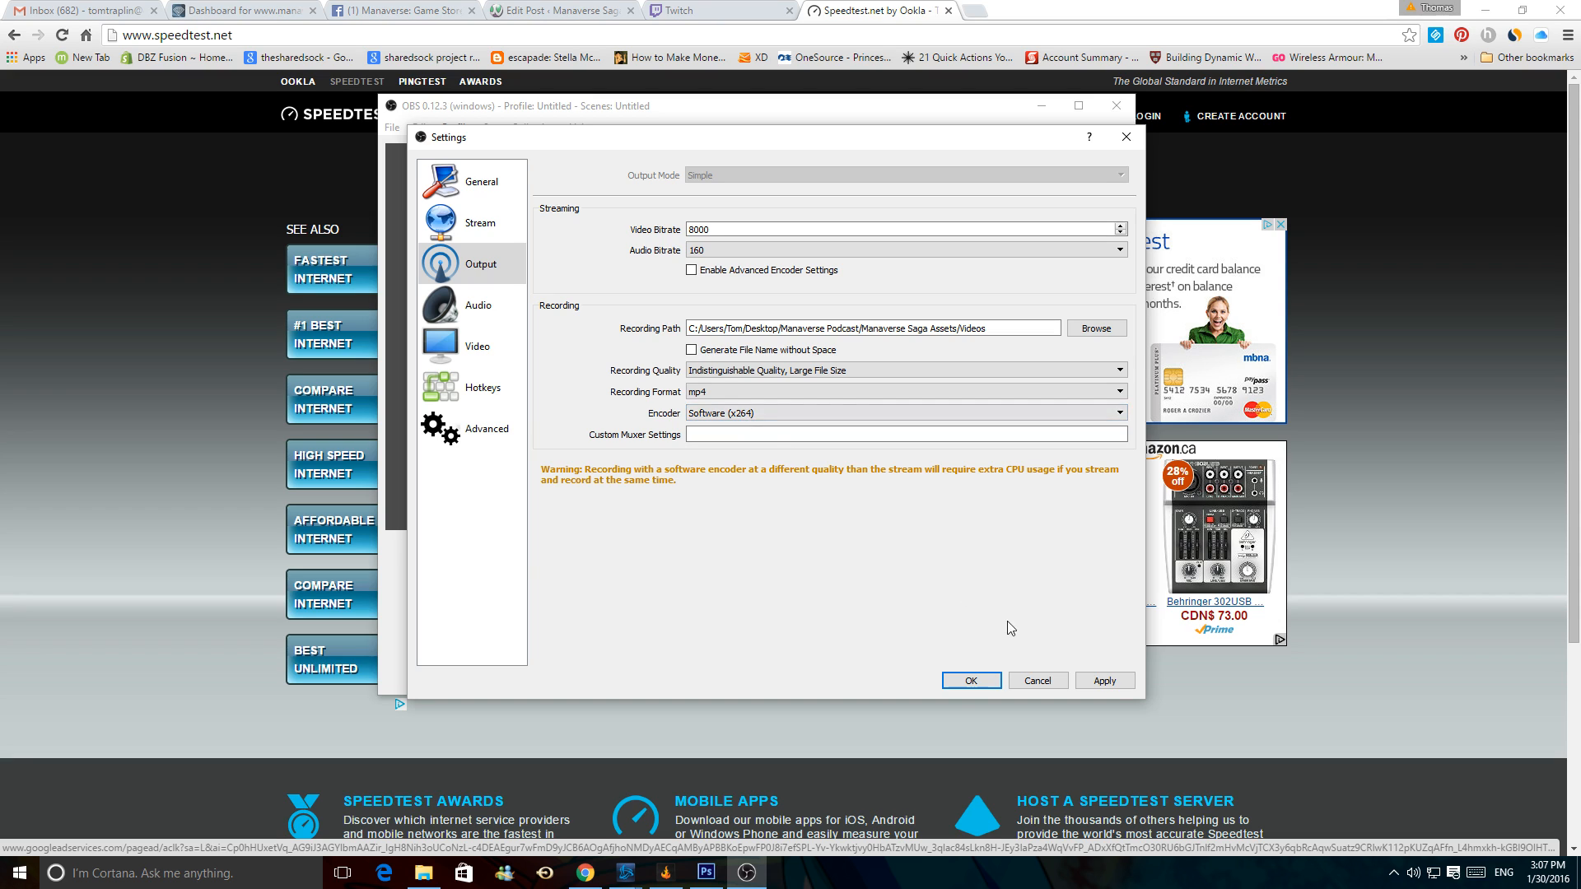
click(1103, 681)
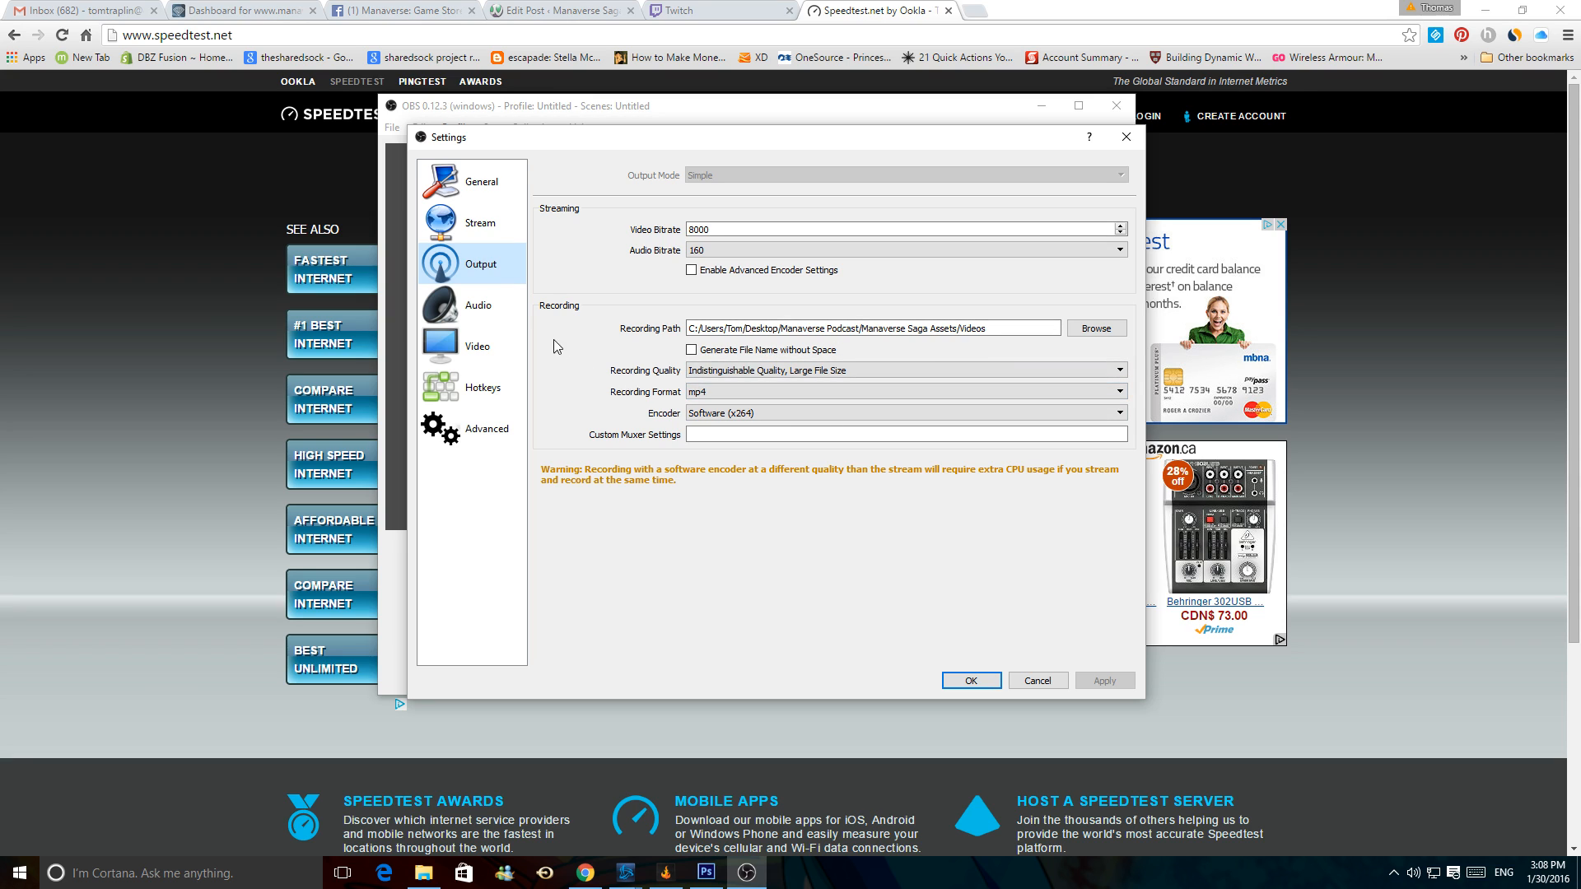
Step: In the audio settings, choose a sample rate of 44.1khz and Stereo channels
click(480, 305)
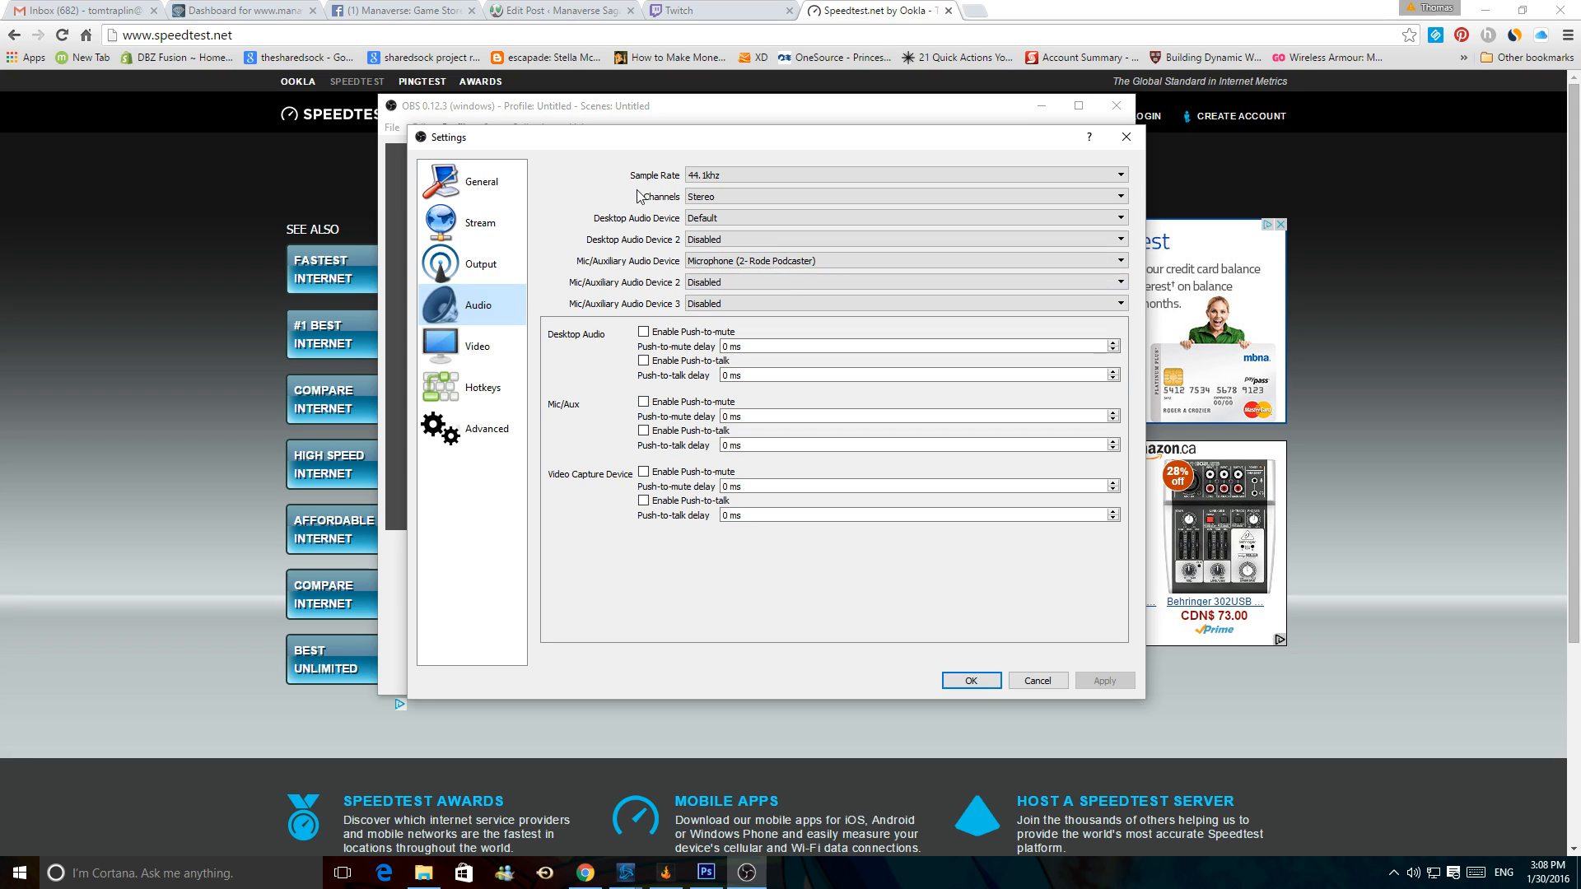
click(737, 175)
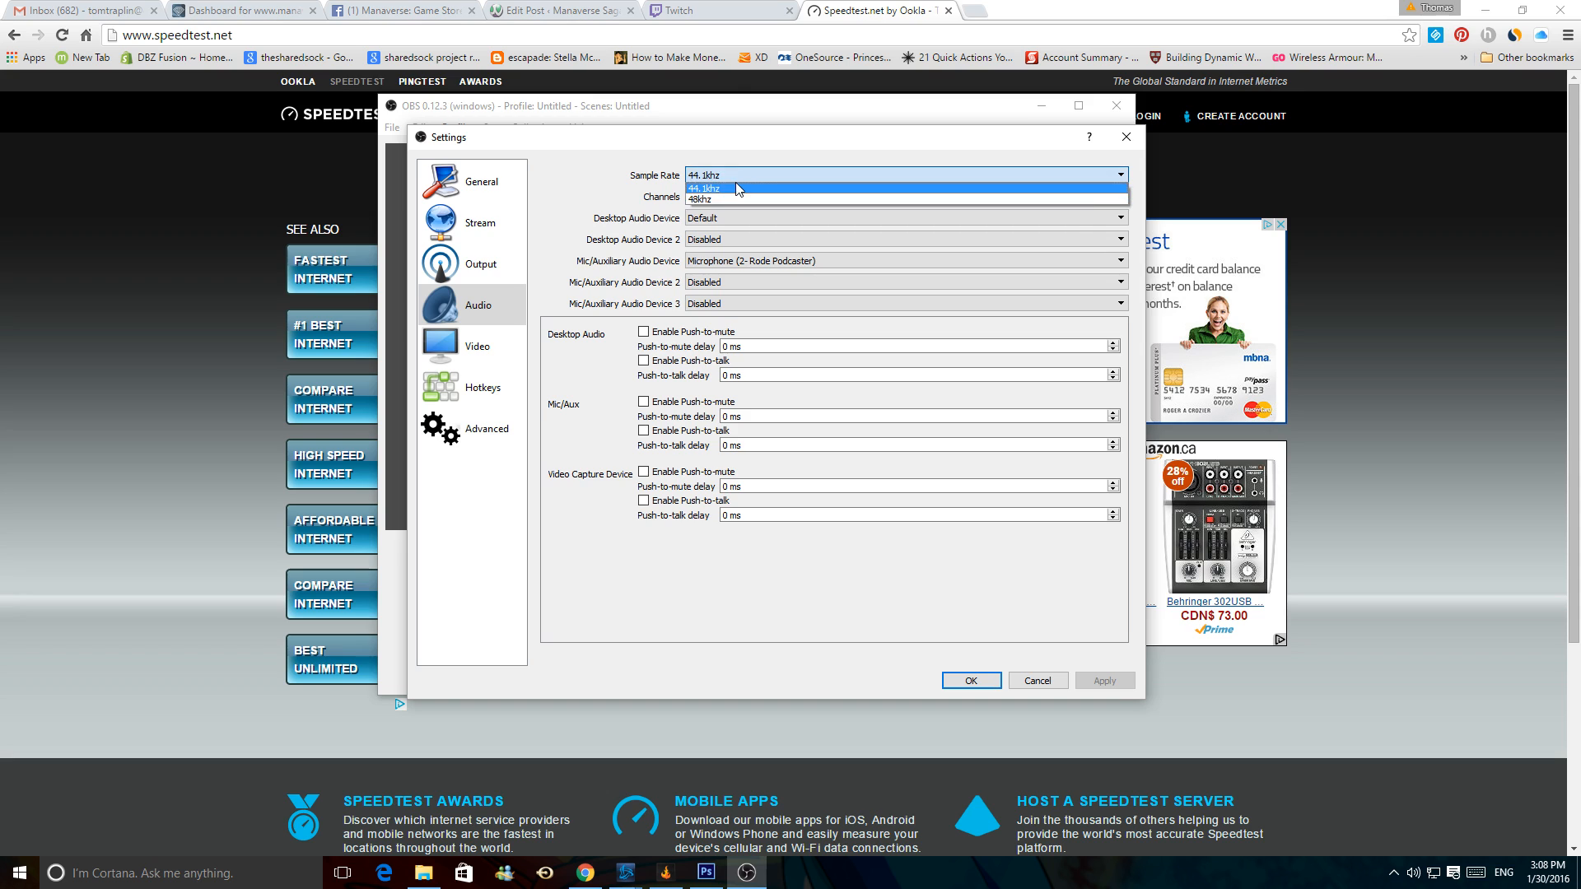
click(724, 176)
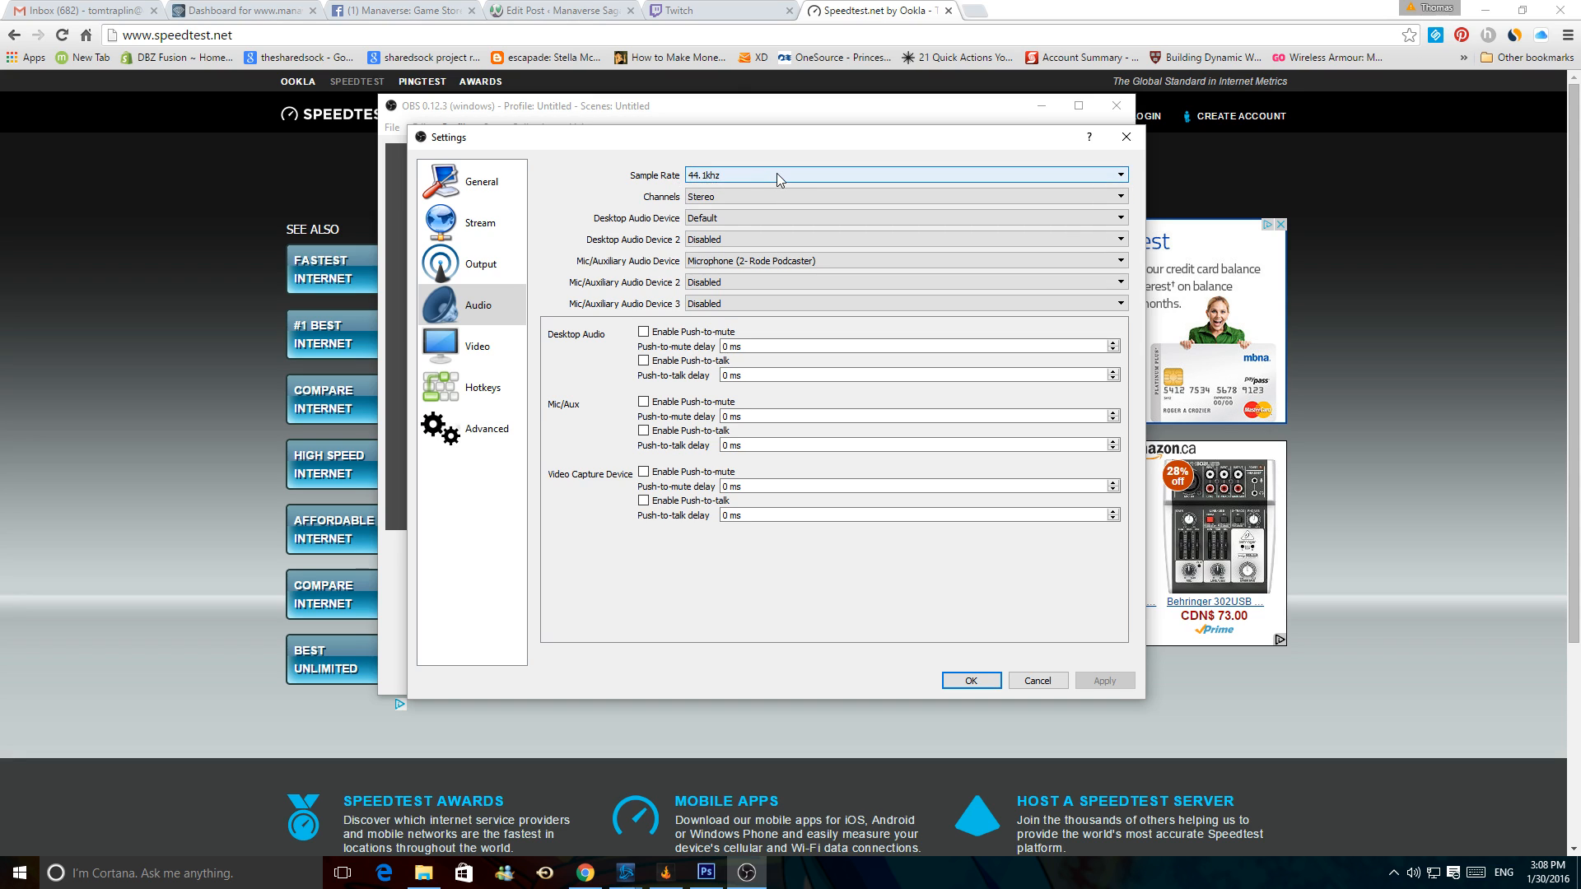
click(718, 198)
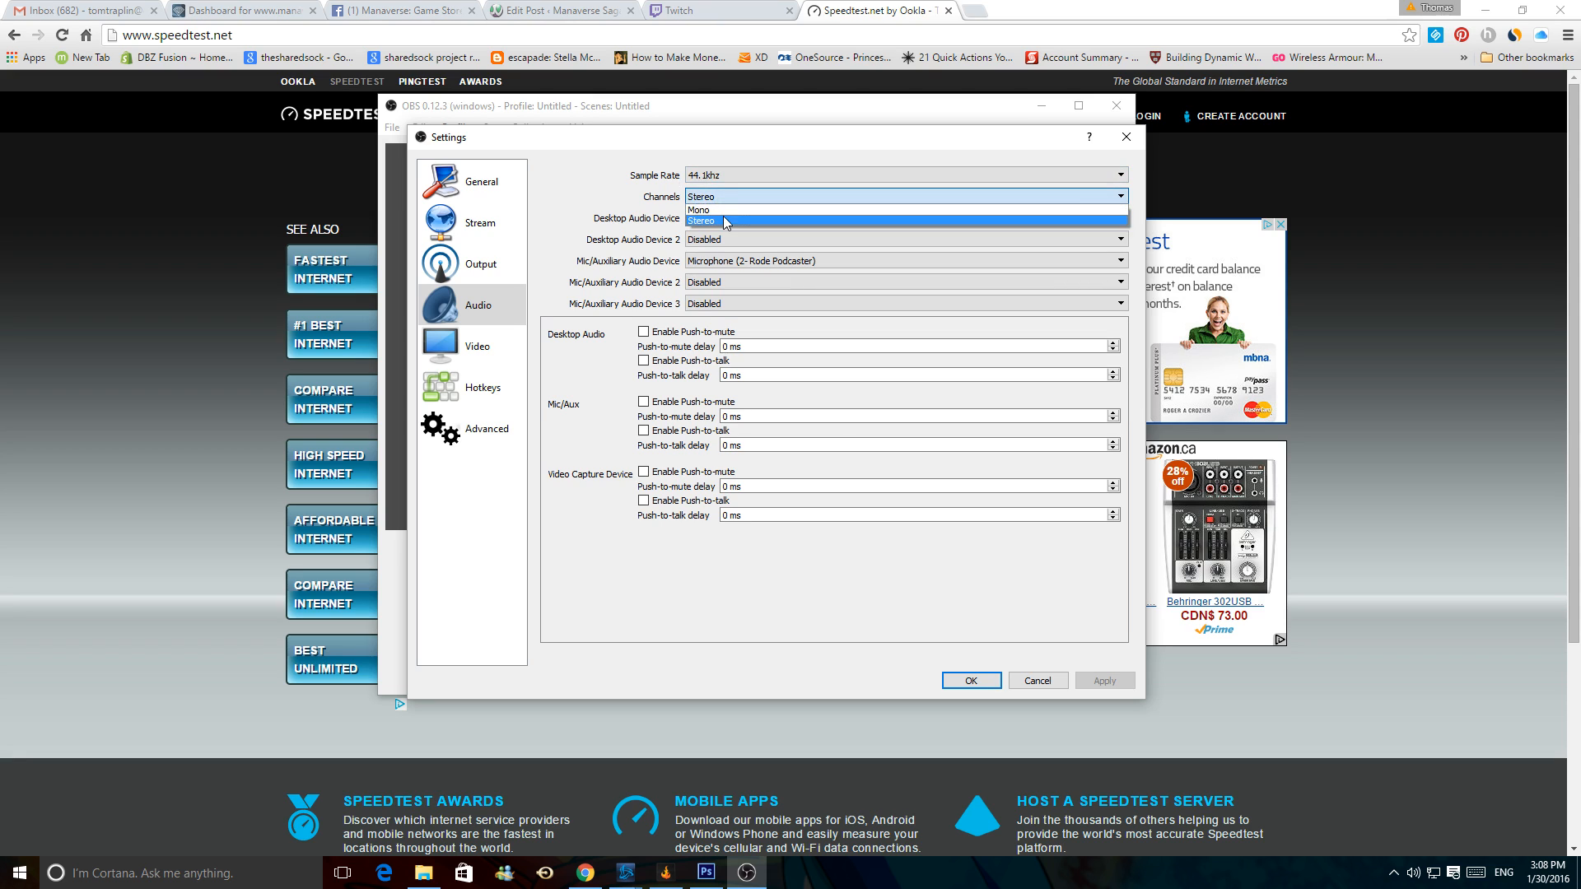
click(723, 217)
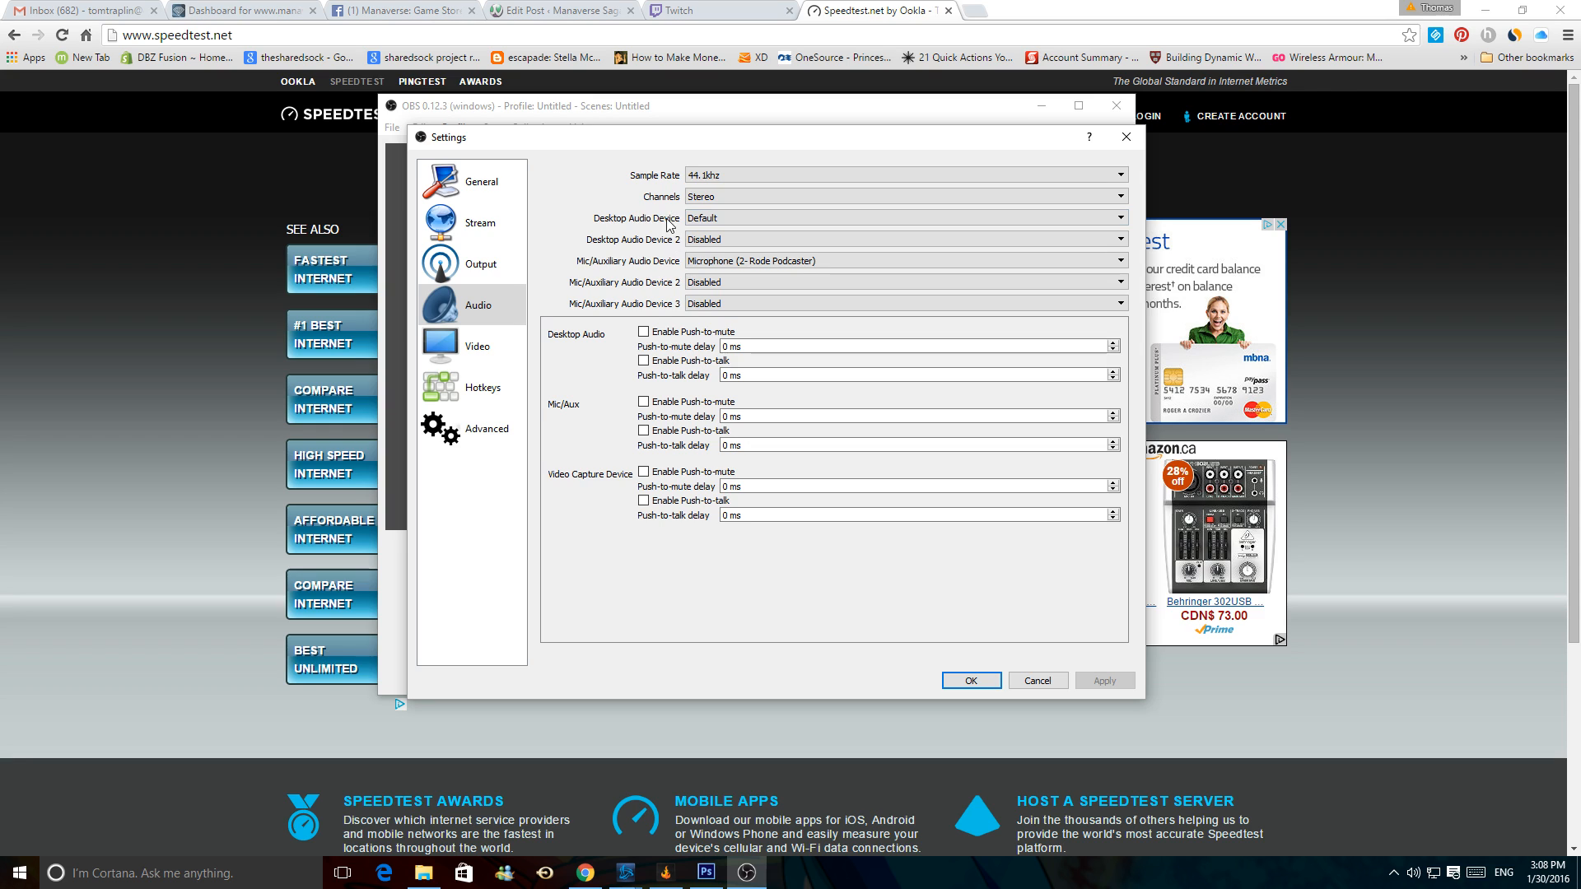
Step: Choose Default as the desktop audio device and Microphone (2- Rode Podcaster) as the first mic/auxiliary audio device
click(754, 216)
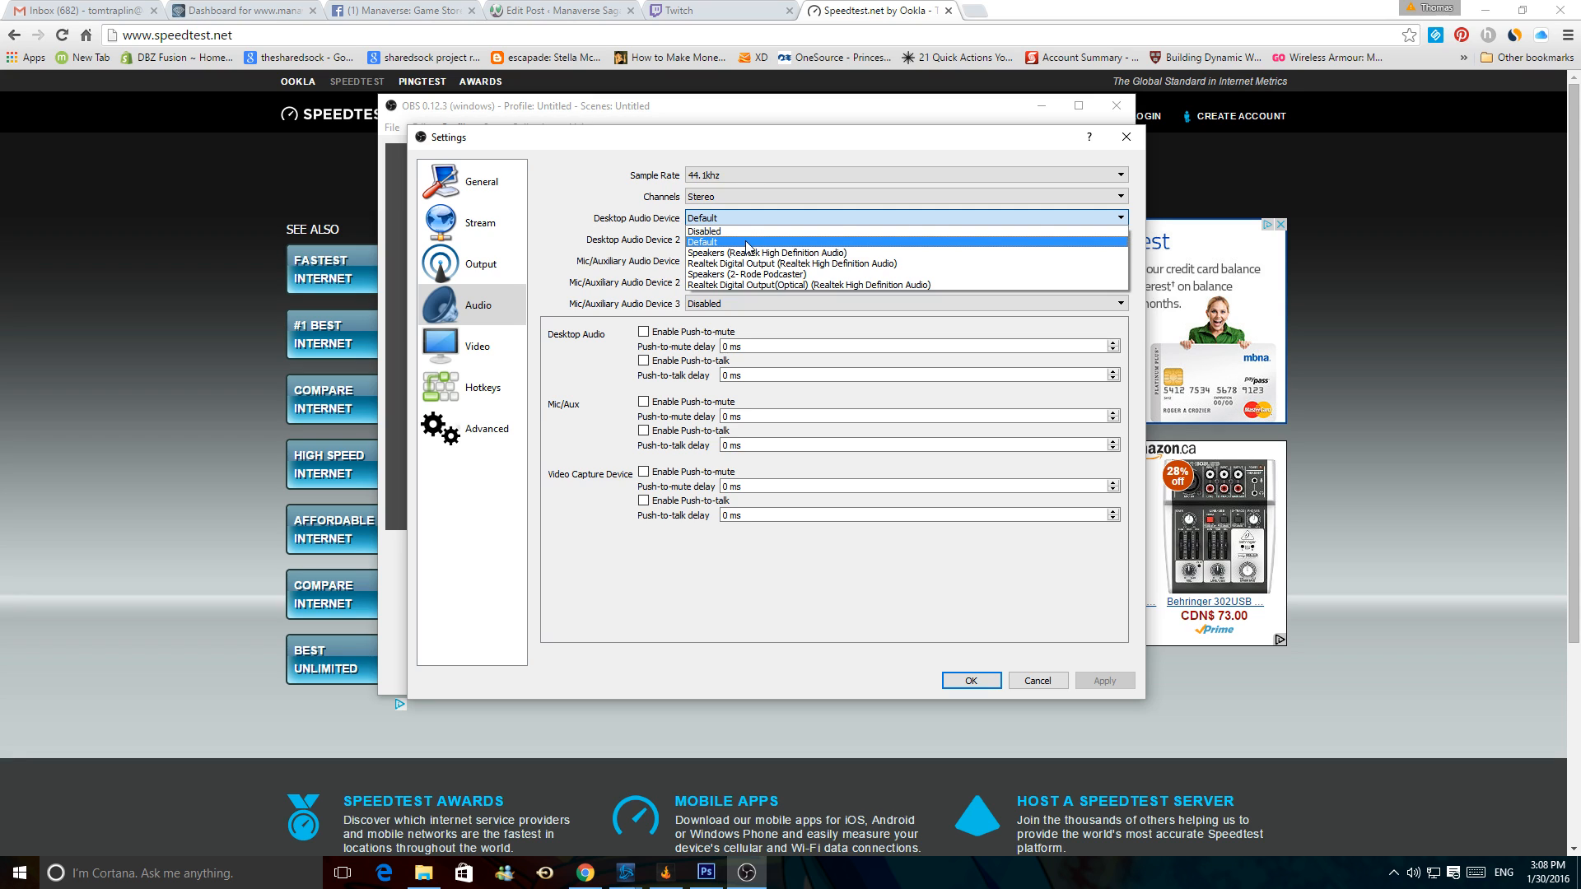
click(747, 242)
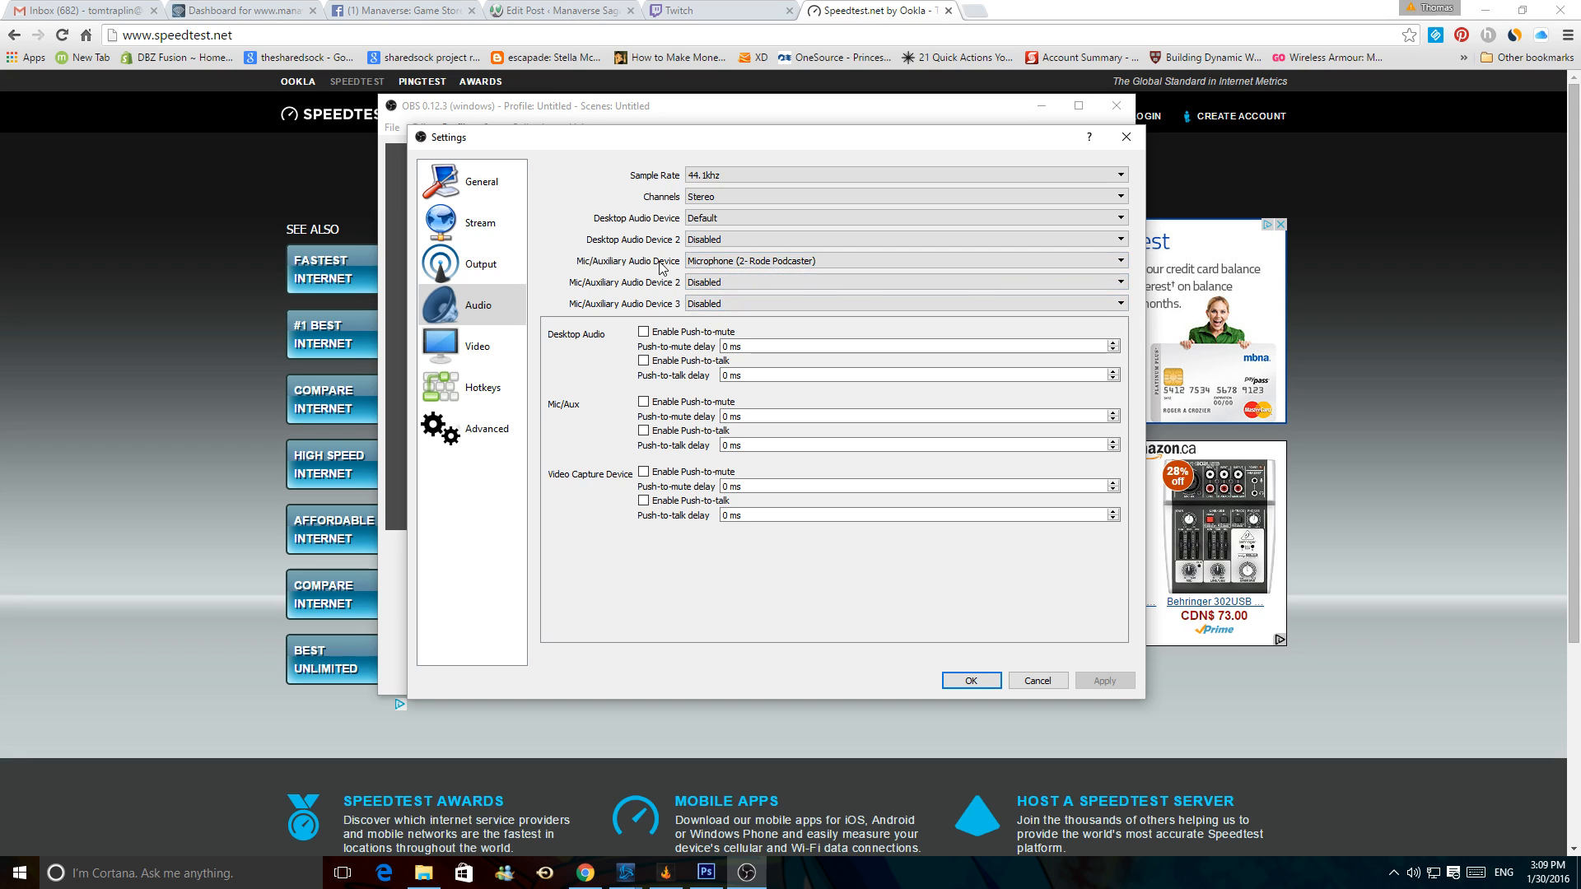
click(775, 262)
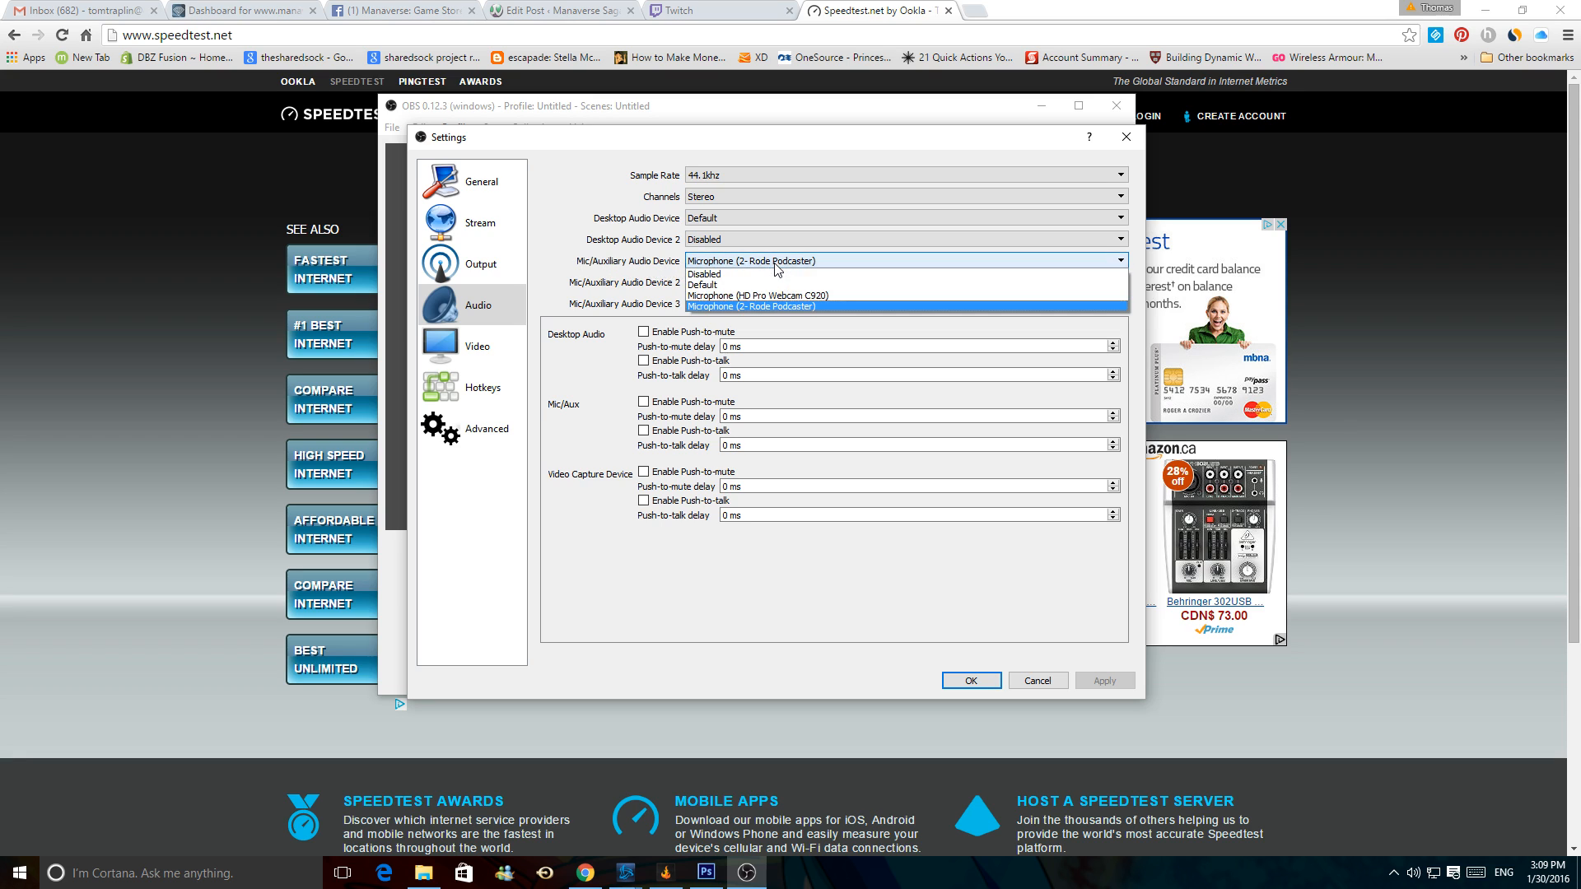
click(770, 305)
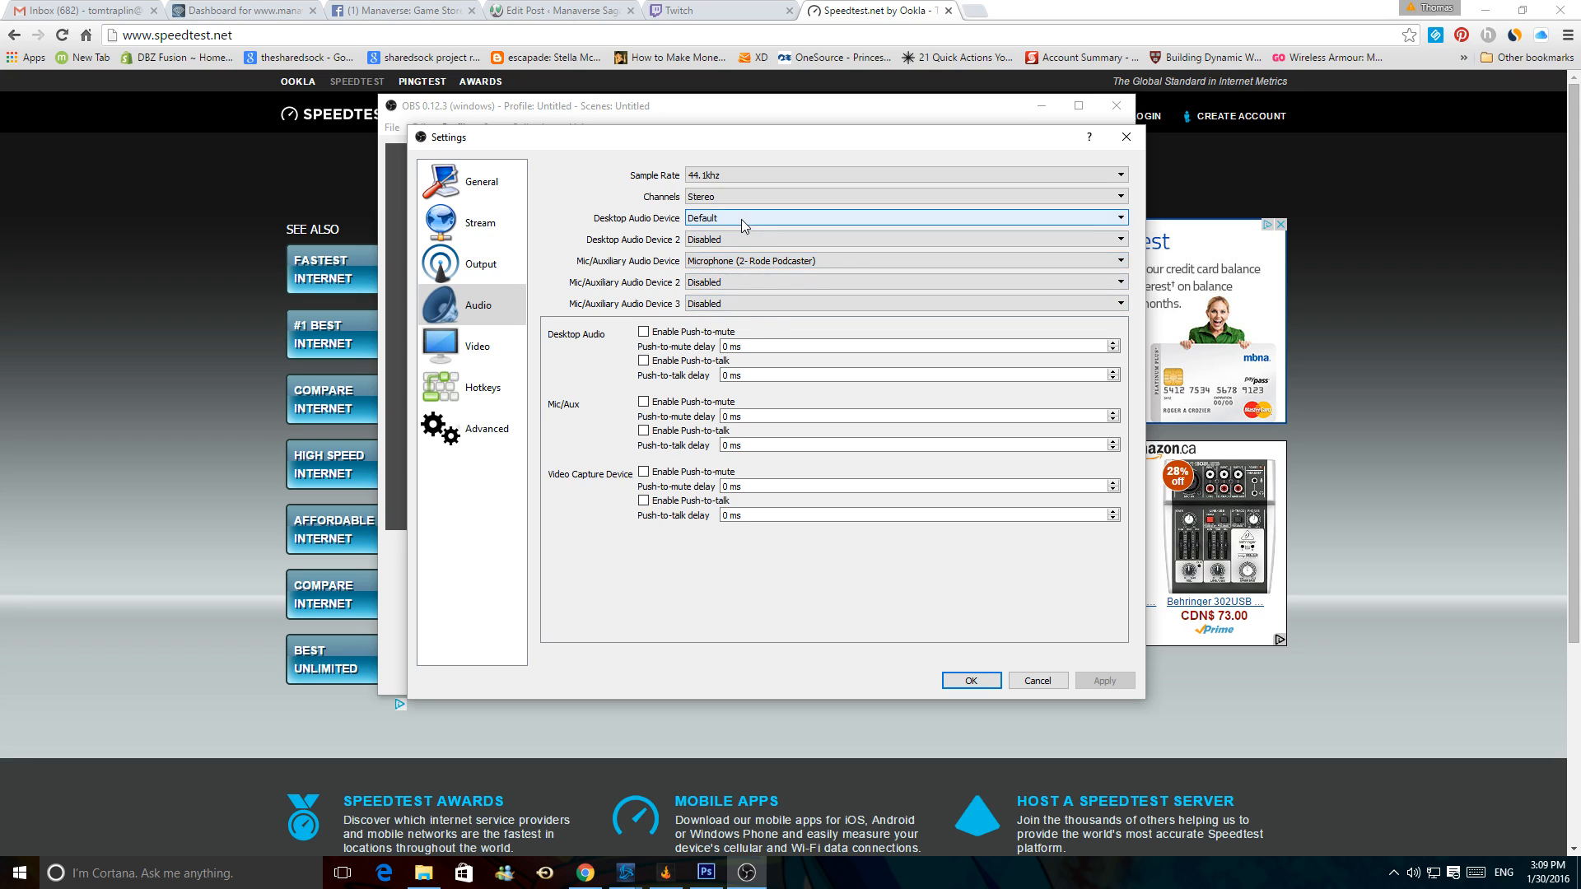
Step: Check the microphone choices for the first mic/auxiliary device and select Disabled for Mic/Auxiliary Audio Device 2
click(751, 265)
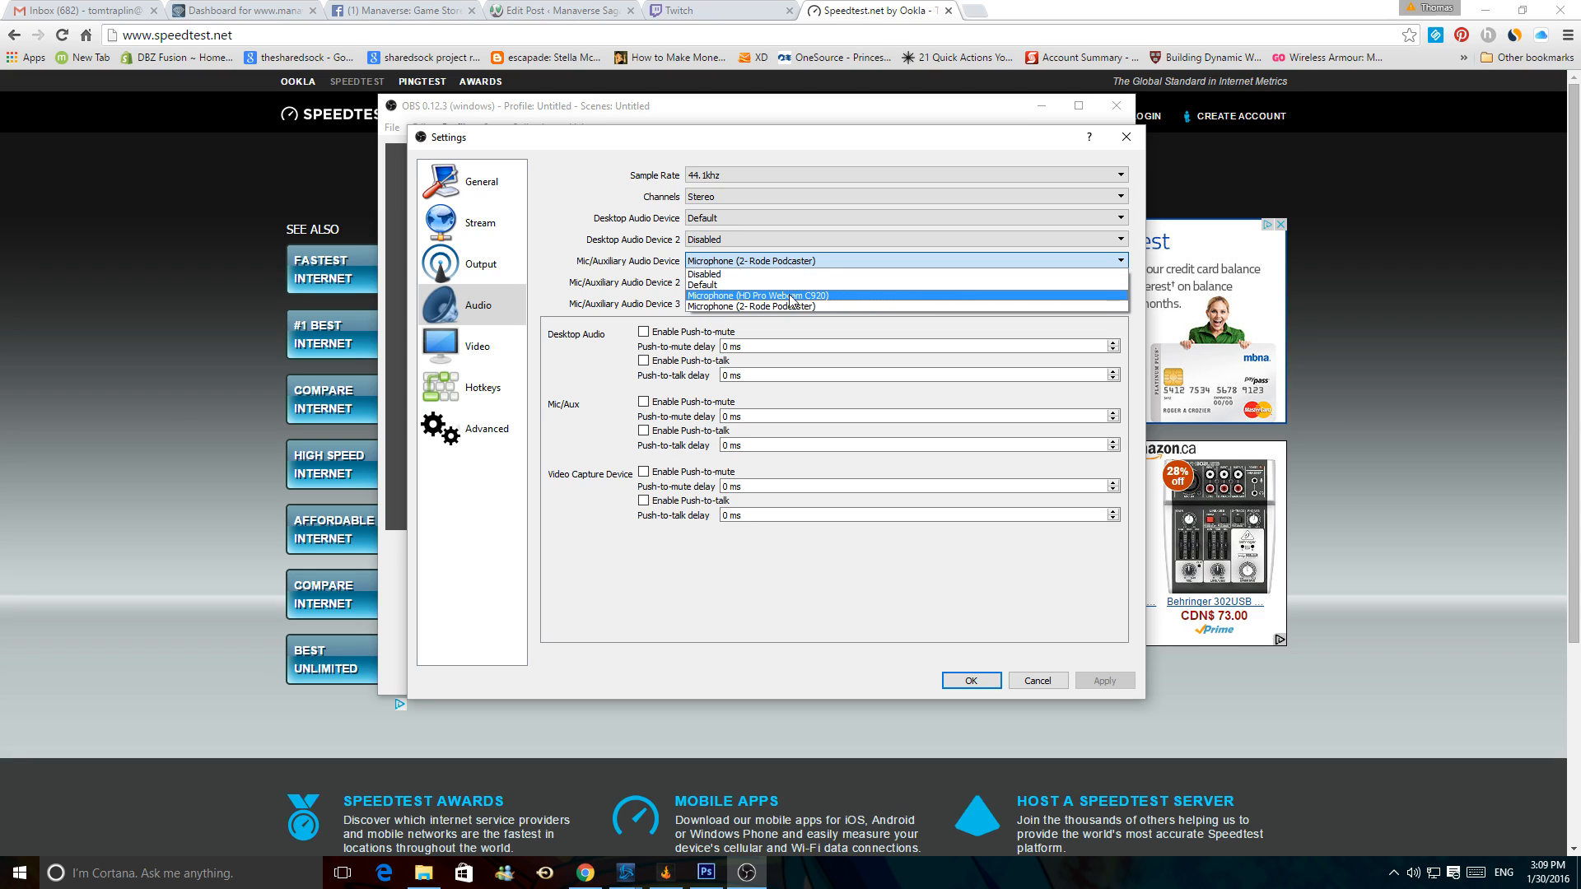
click(751, 263)
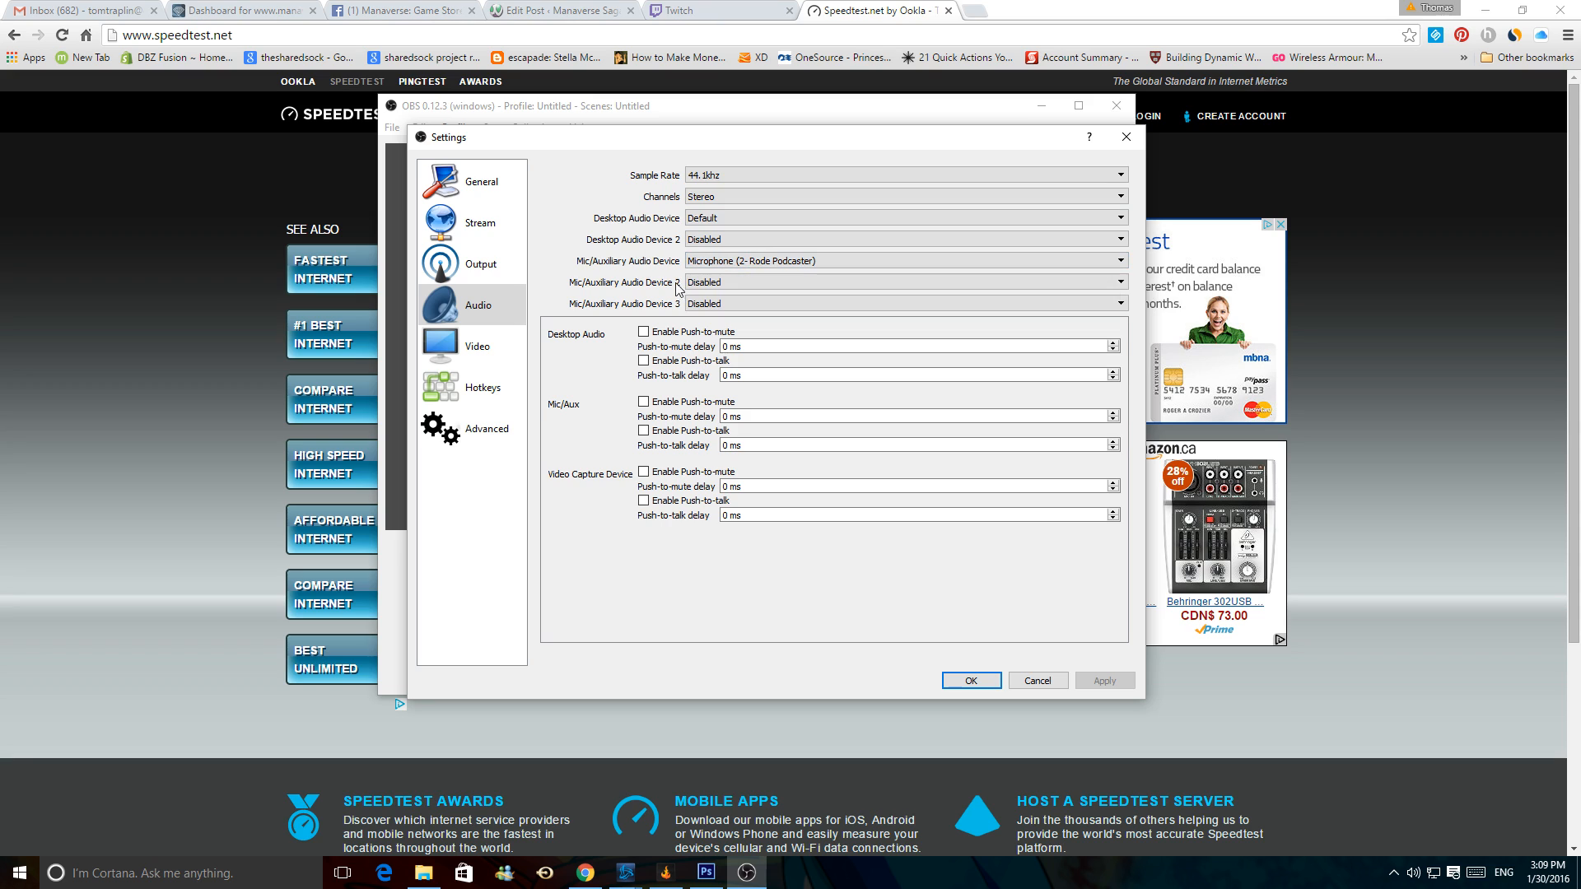
click(785, 280)
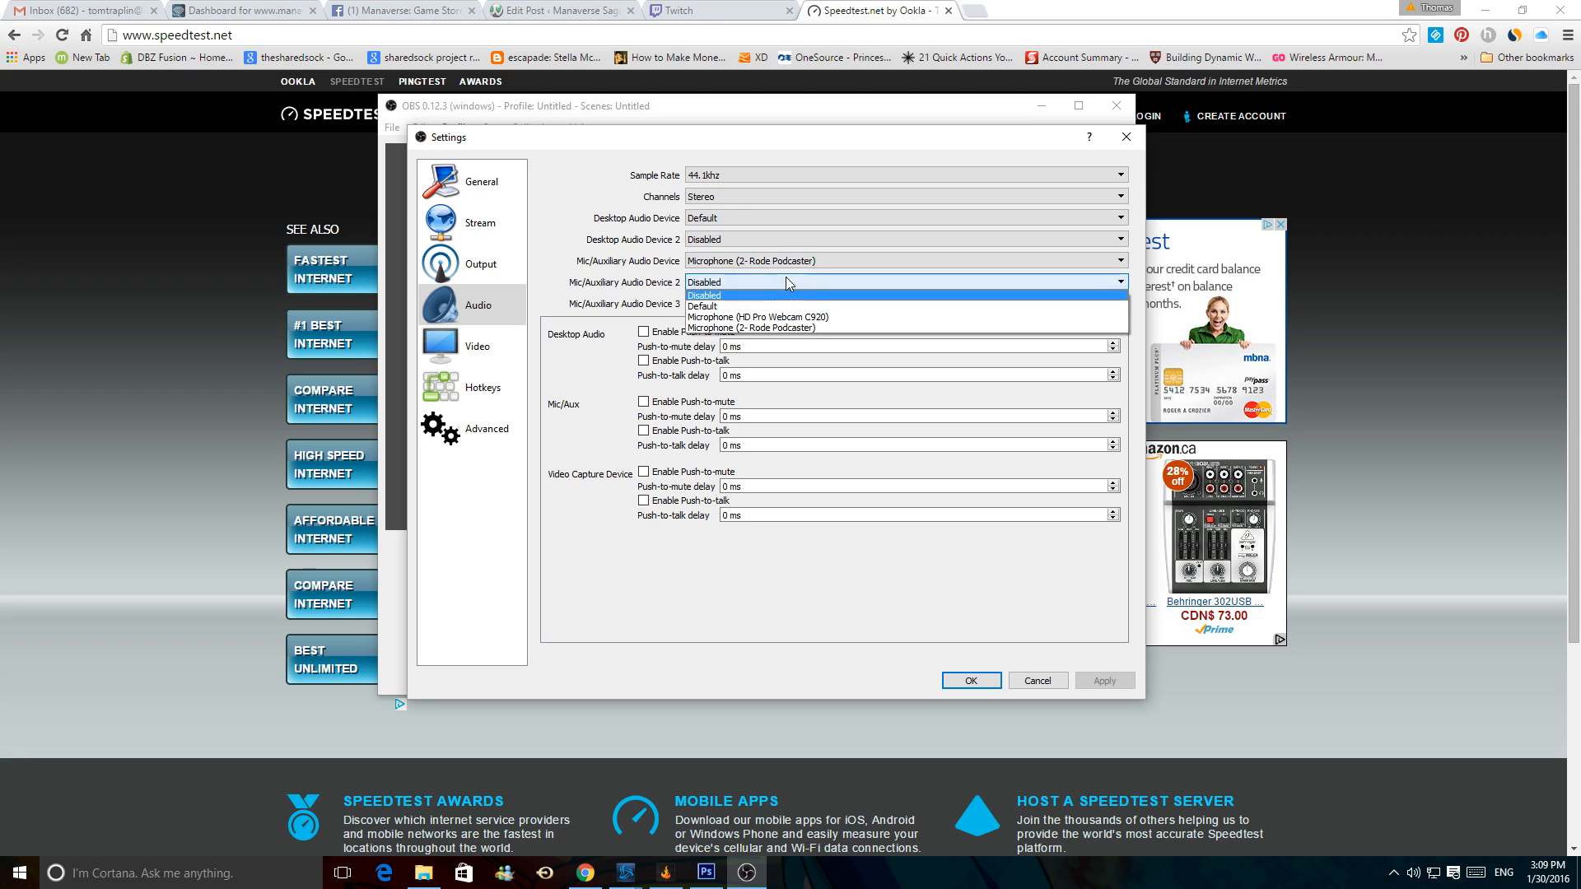
click(730, 298)
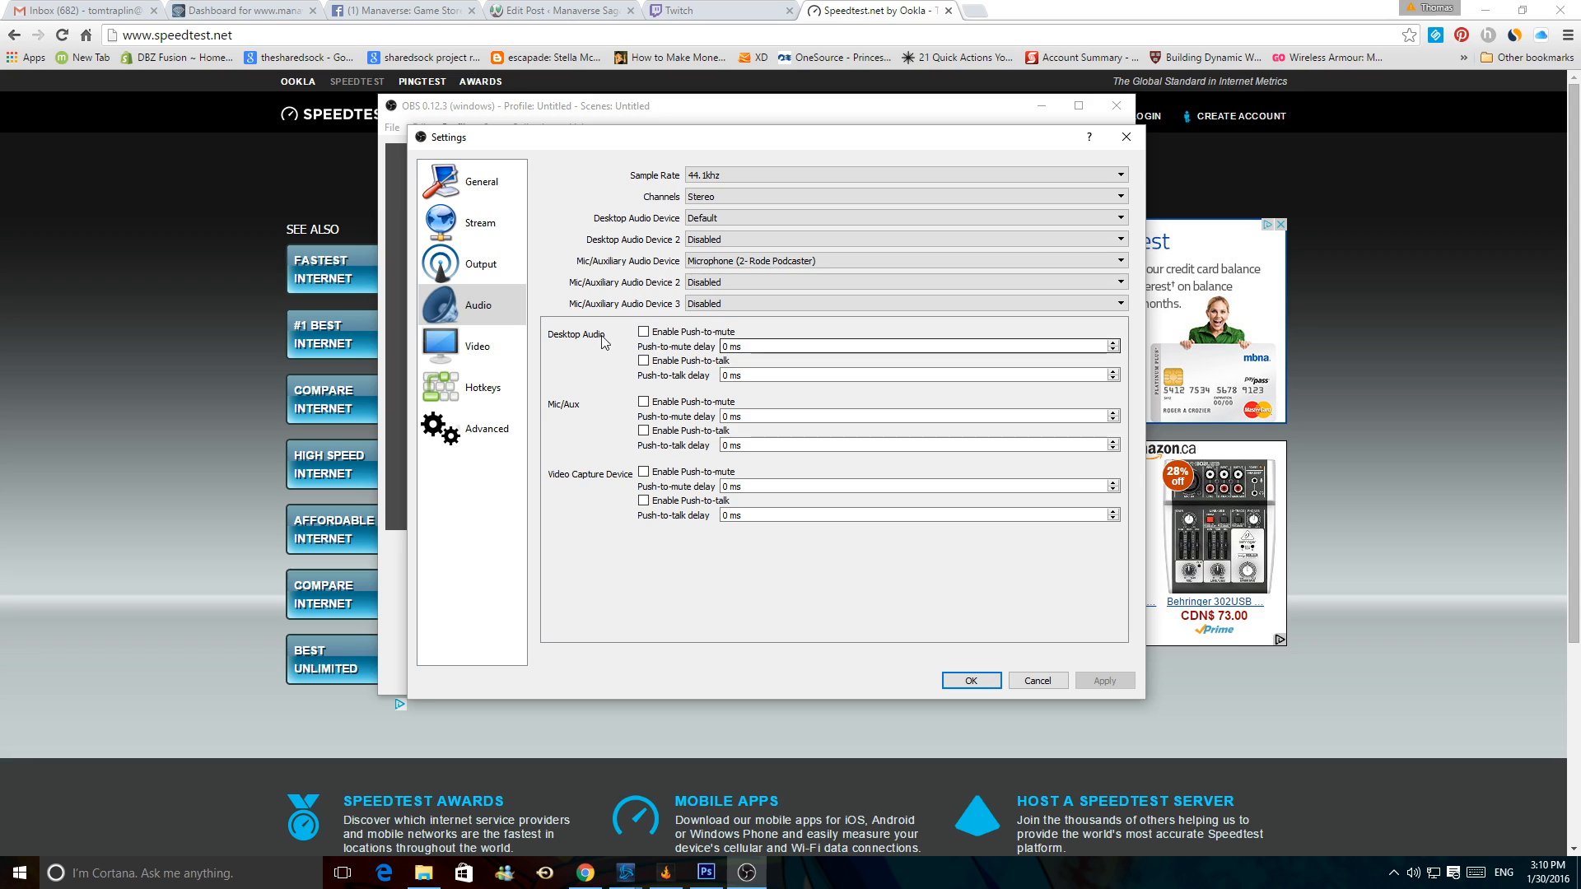
Step: Review the video resolution and FPS settings and the hotkeys available for streaming, recording, scenes and audio
click(490, 345)
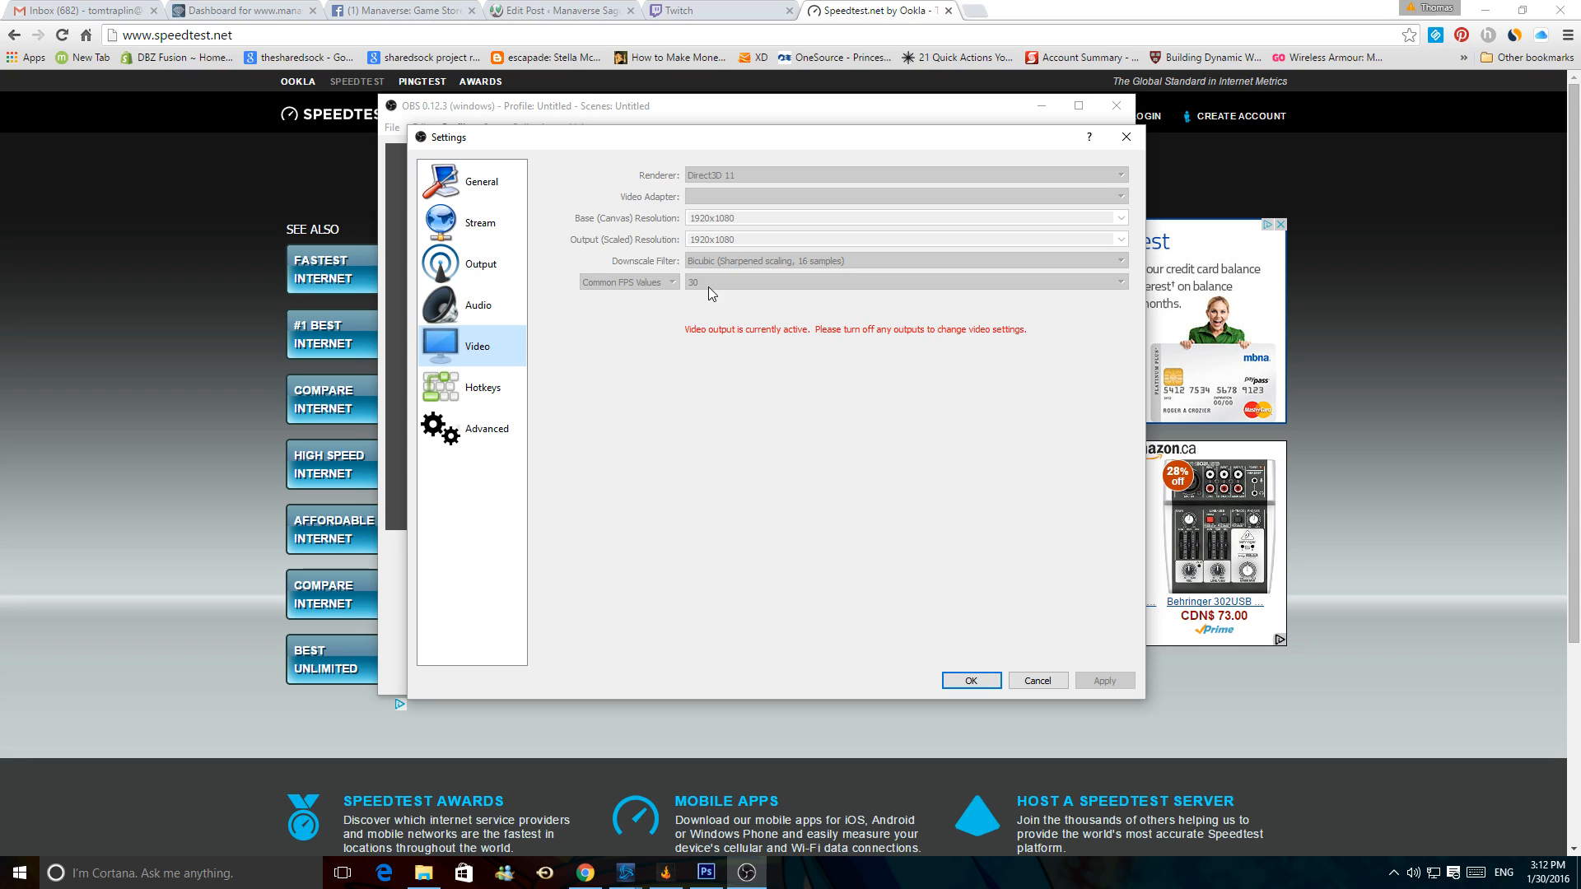
click(459, 380)
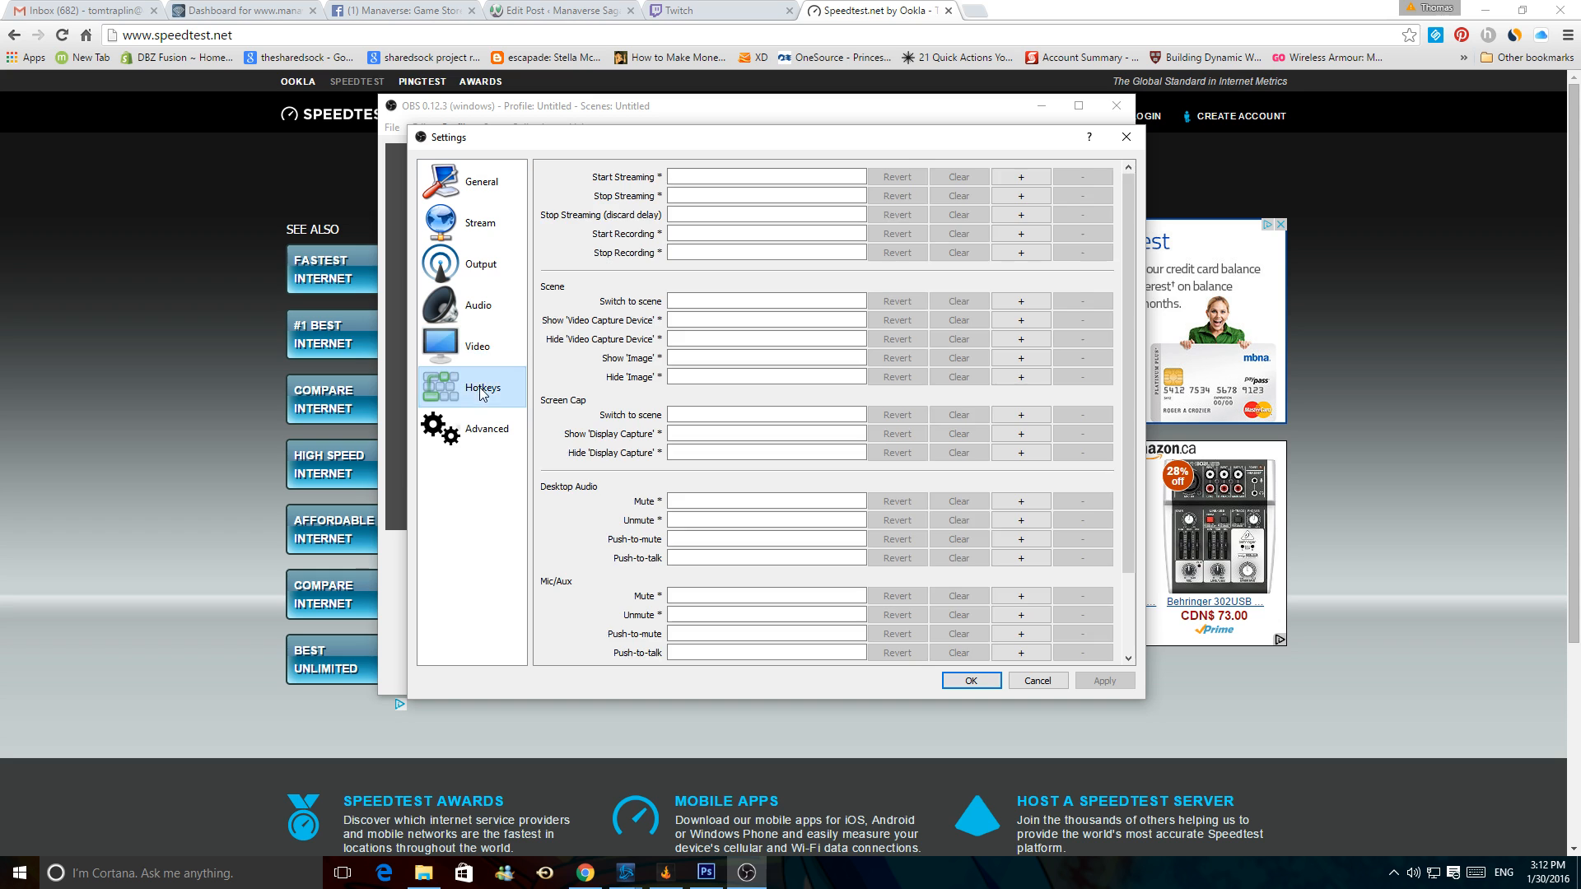
scroll(681, 237, down, 2)
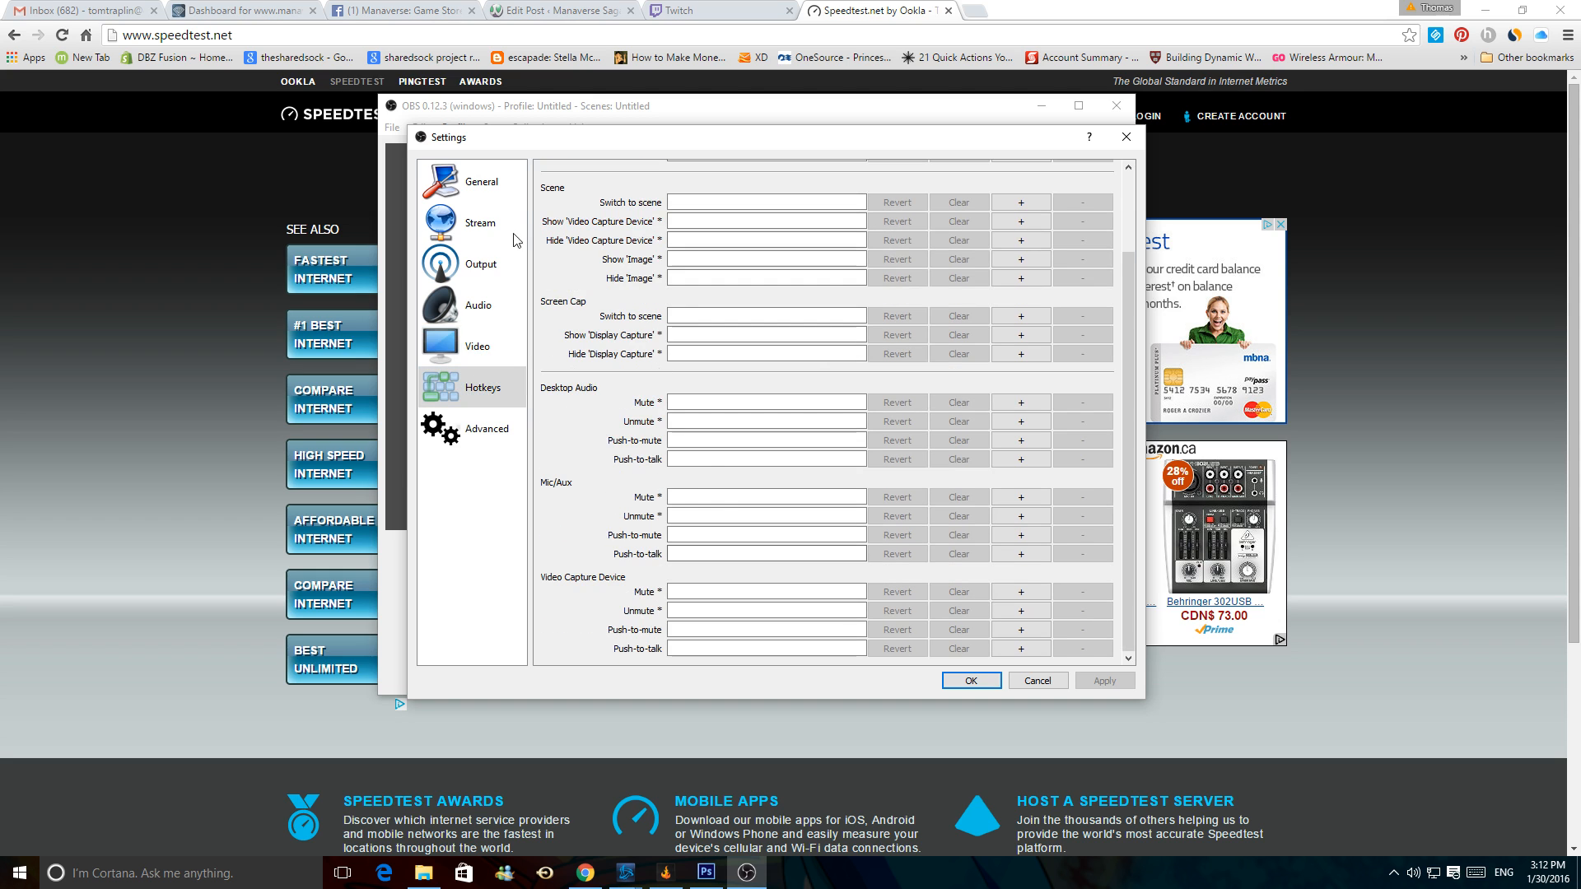
scroll(717, 191, up, 2)
scroll(611, 493, down, 2)
Step: Review the advanced settings for audio buffering, stream delay and automatic reconnect, and accept the settings to return to the main window
click(476, 432)
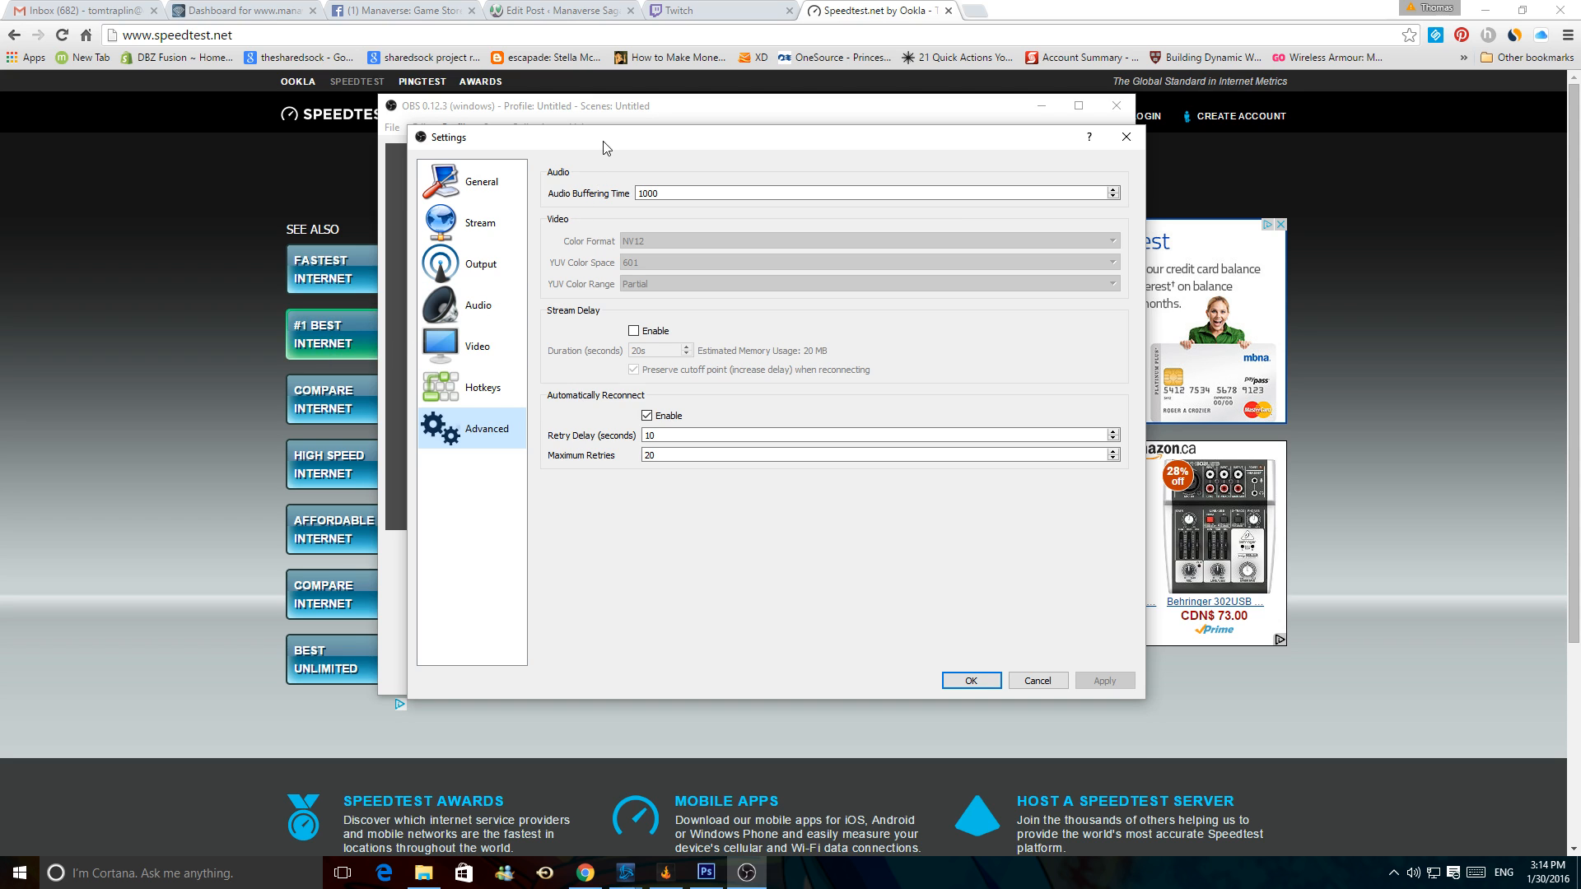
drag(605, 141, 653, 160)
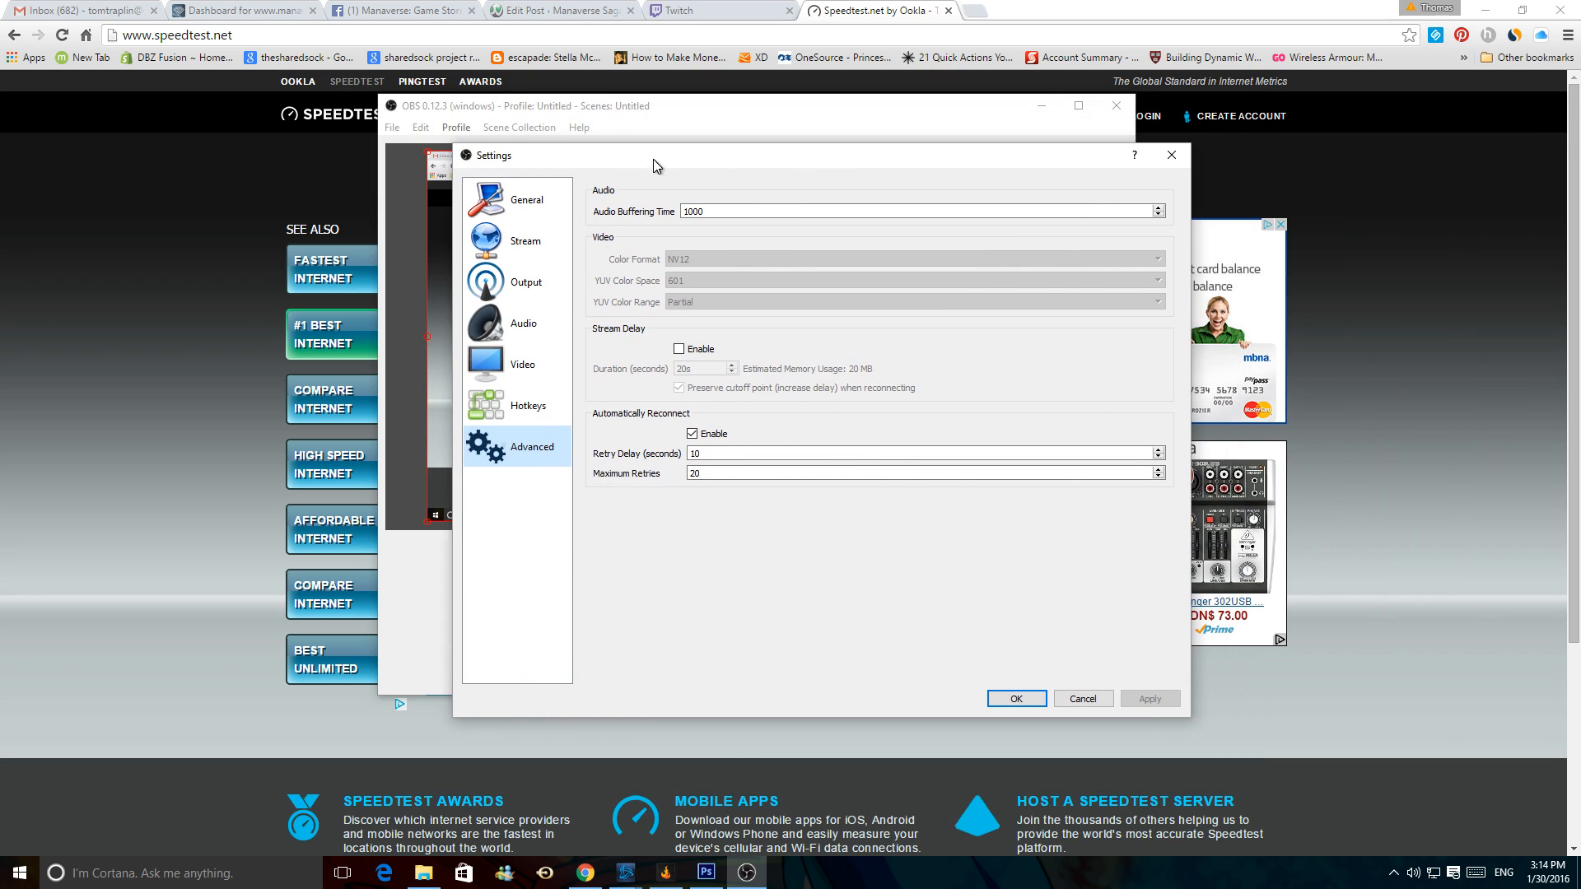
click(1016, 698)
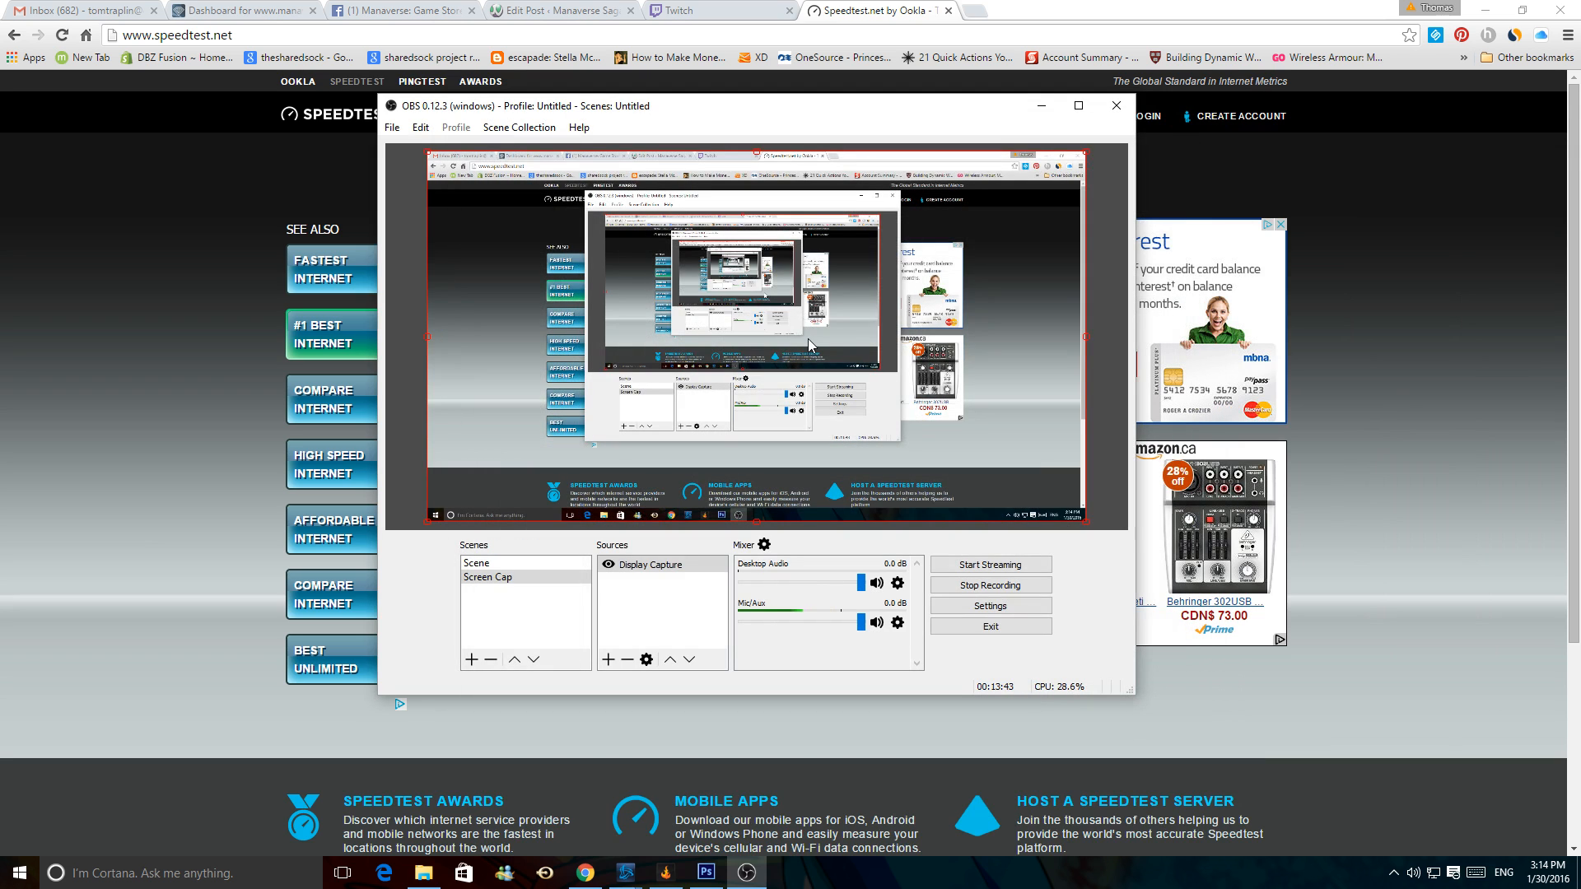